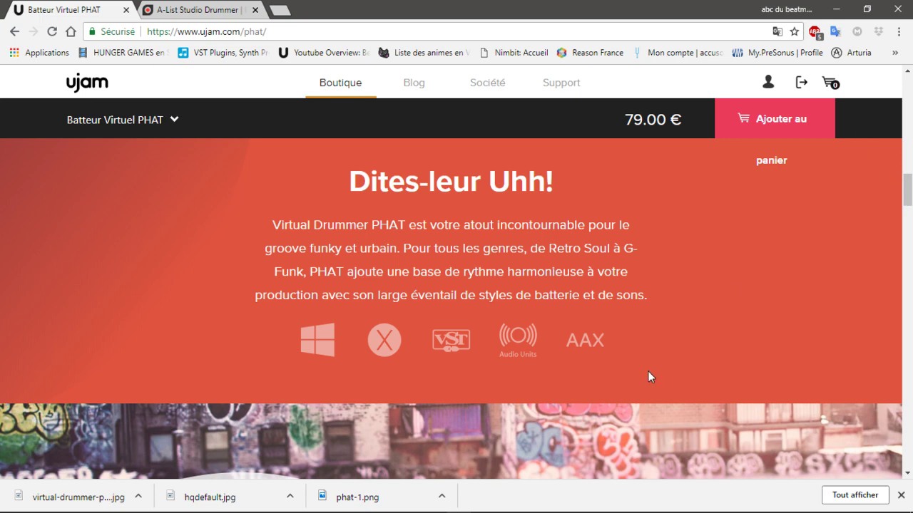
# Switch from the browser to Reason and reposition the VD-PHAT instrument window
pyautogui.moveTo(211, 508)
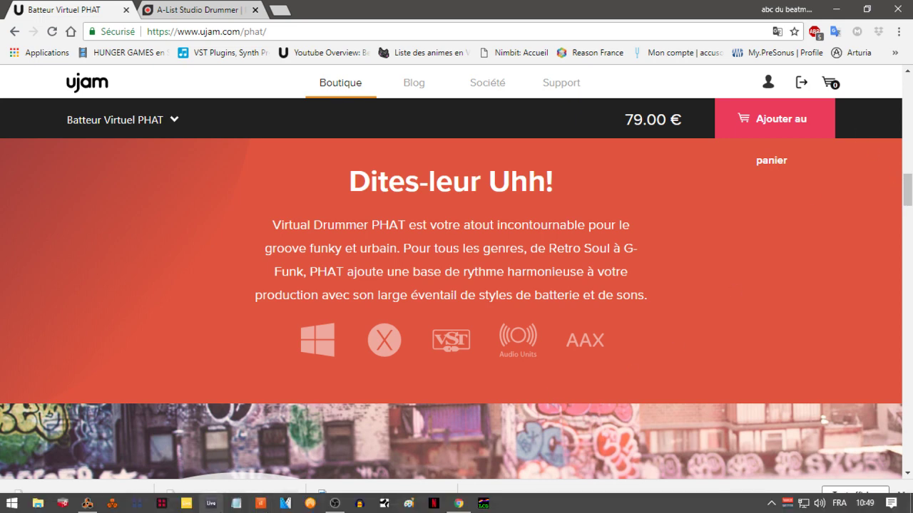
pyautogui.click(87, 503)
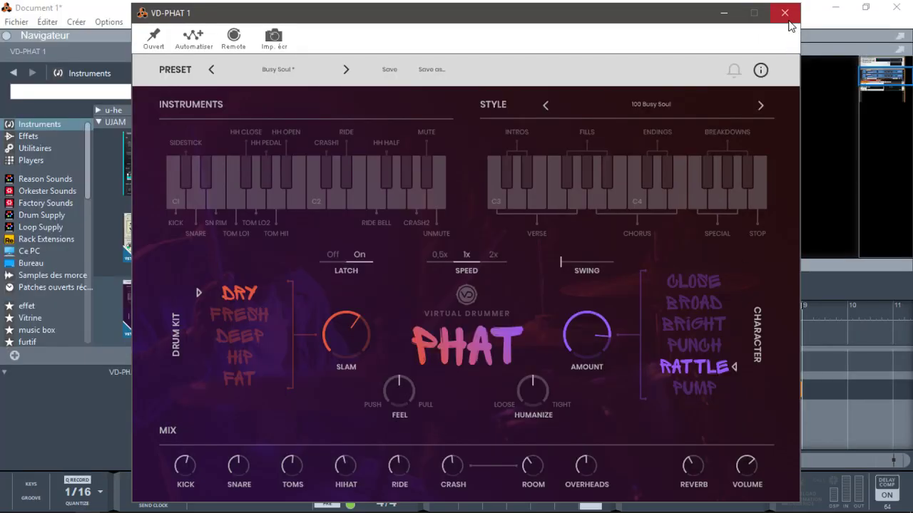
pyautogui.moveTo(654, 22); pyautogui.dragTo(694, 19)
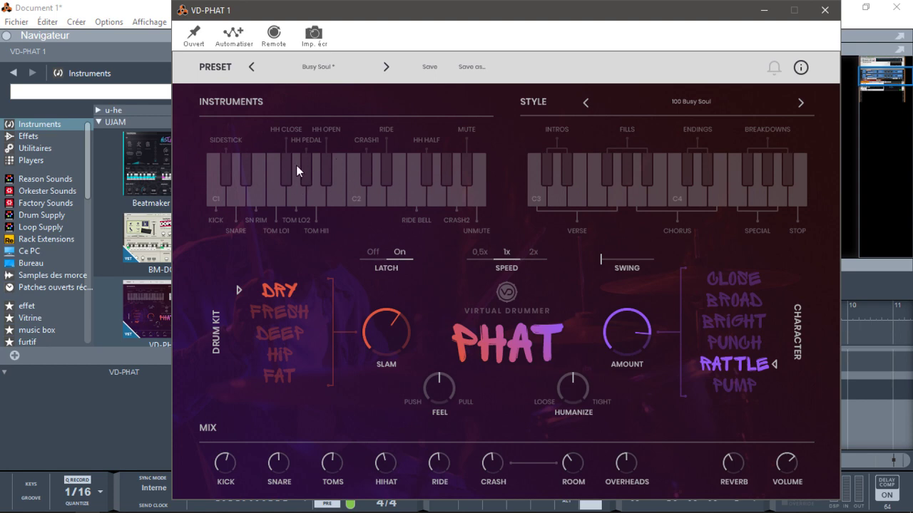
# Look through the factory preset list and the About information of the VD-PHAT instrument, closing both
pyautogui.click(320, 74)
pyautogui.moveTo(385, 85)
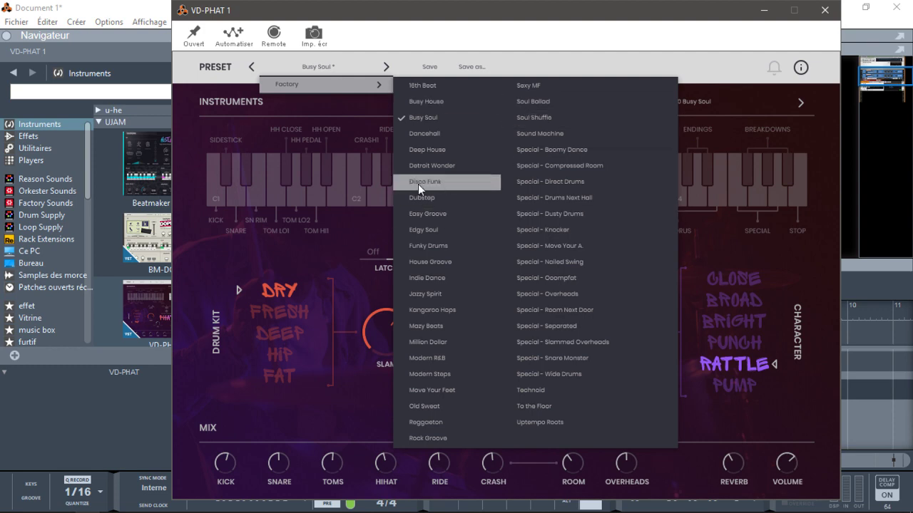
pyautogui.click(492, 16)
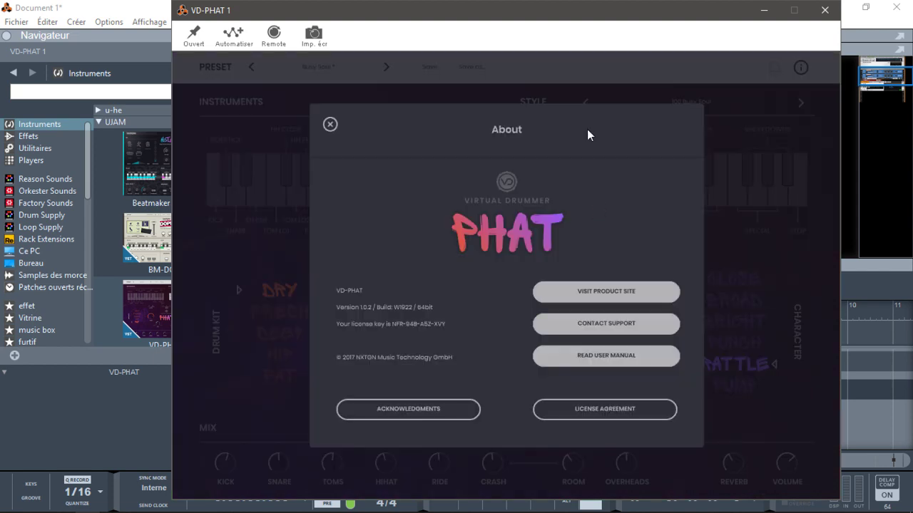
pyautogui.click(331, 124)
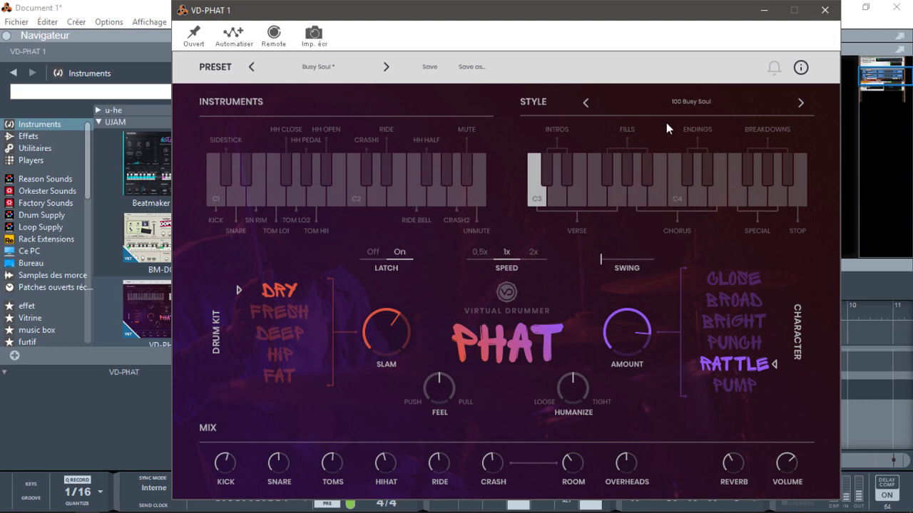
# Stop the groove and change the drummer style to 150 Modern Steps
pyautogui.press('space')
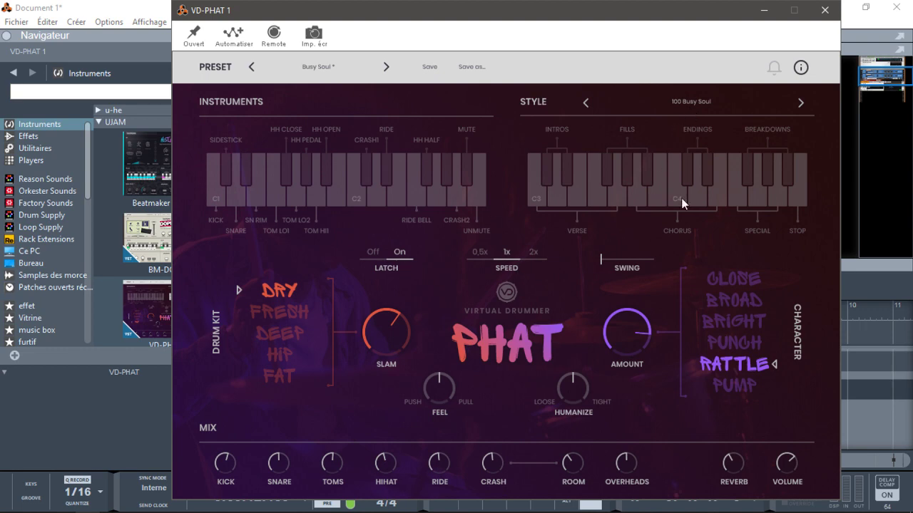
pyautogui.click(674, 102)
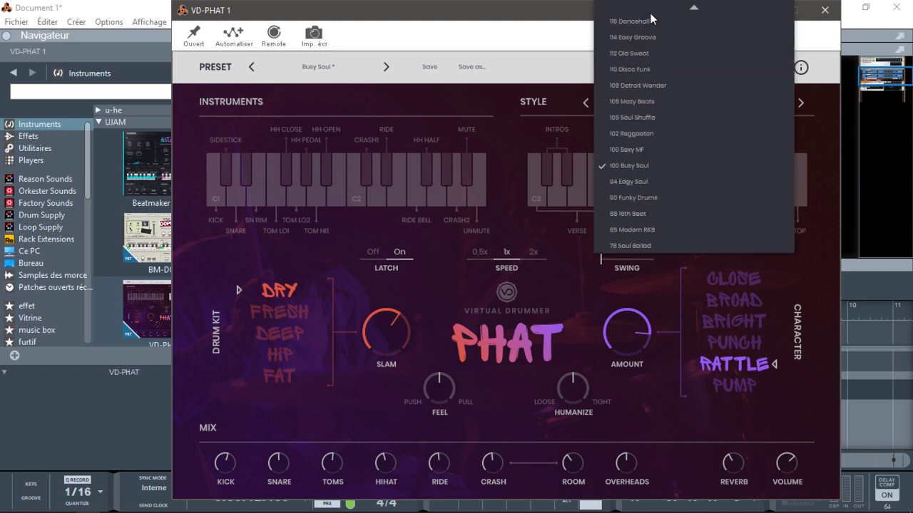
pyautogui.scroll(5, 652, 22)
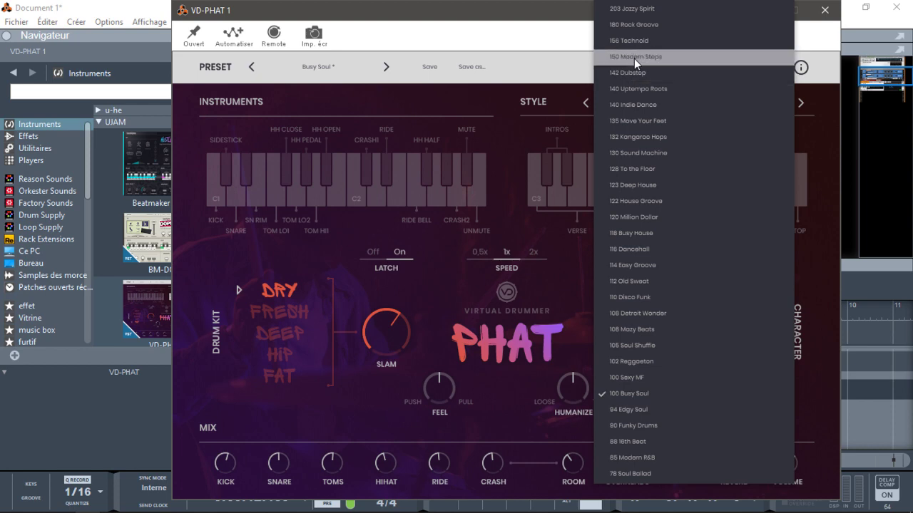
pyautogui.click(634, 57)
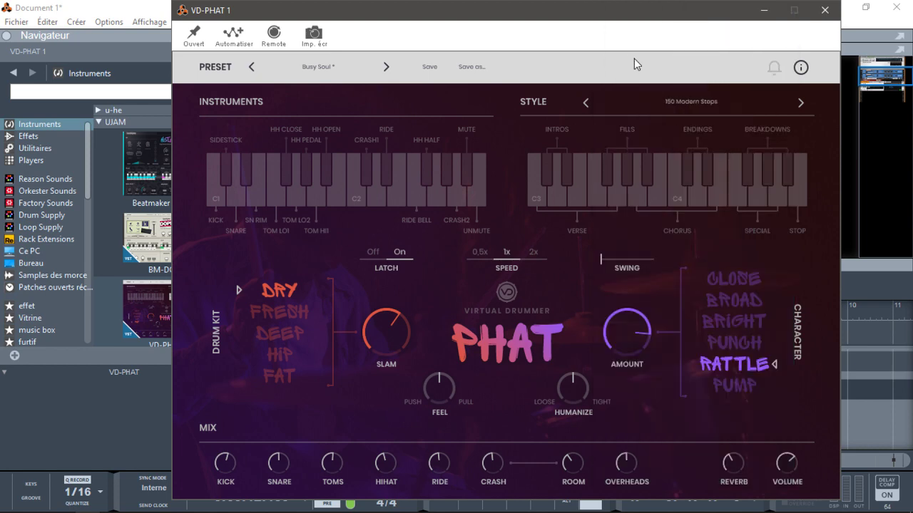
# Toggle playback and change the drummer style to 123 Deep House
pyautogui.press('space')
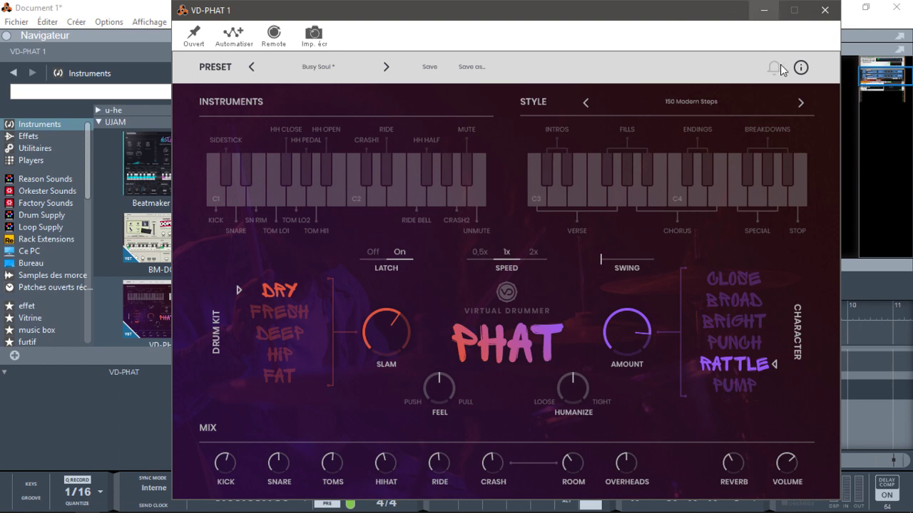
pyautogui.click(745, 102)
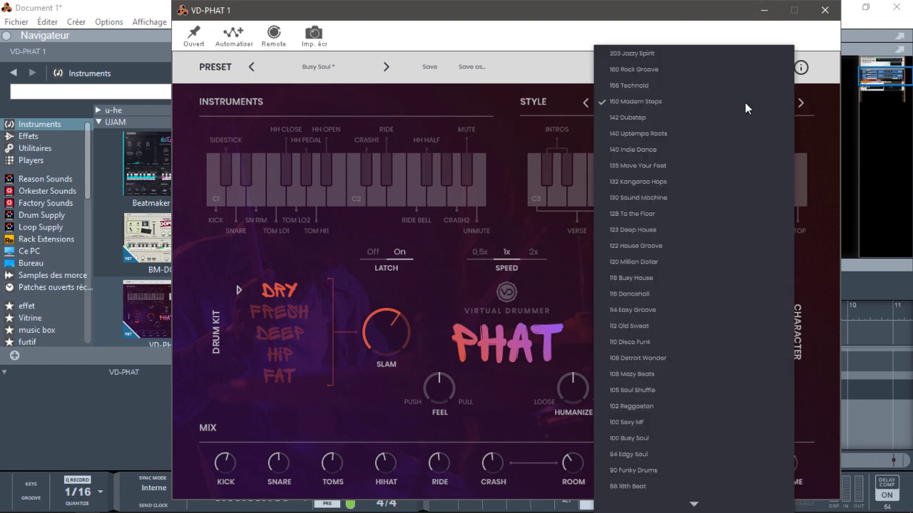
pyautogui.click(642, 231)
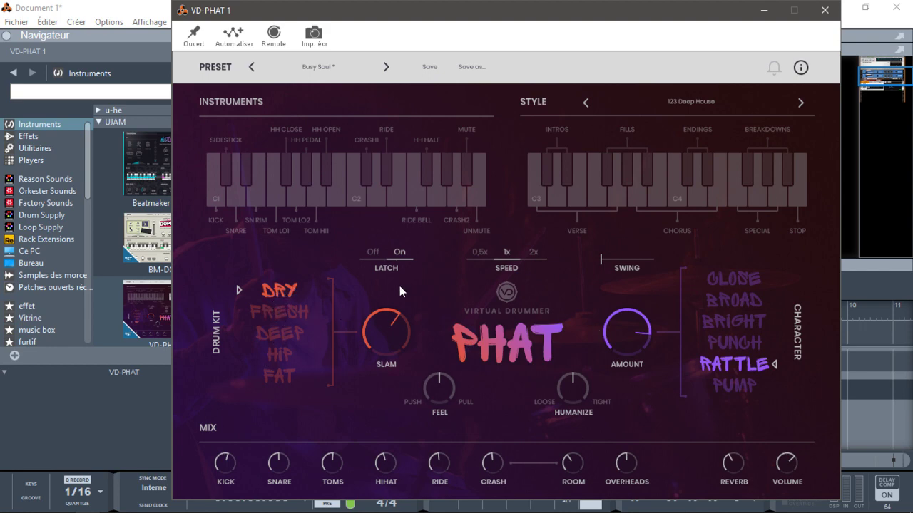
# Reload the Busy Soul factory preset and turn Latch on
pyautogui.click(311, 65)
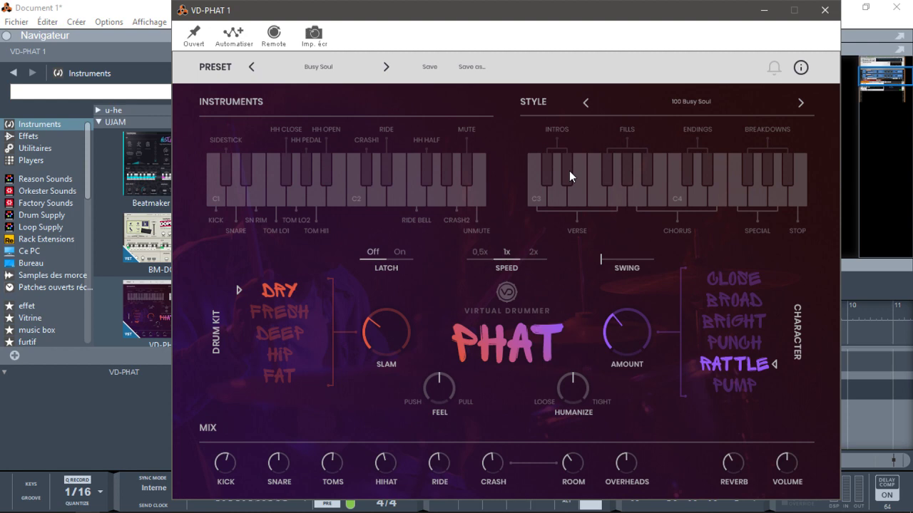
pyautogui.click(400, 254)
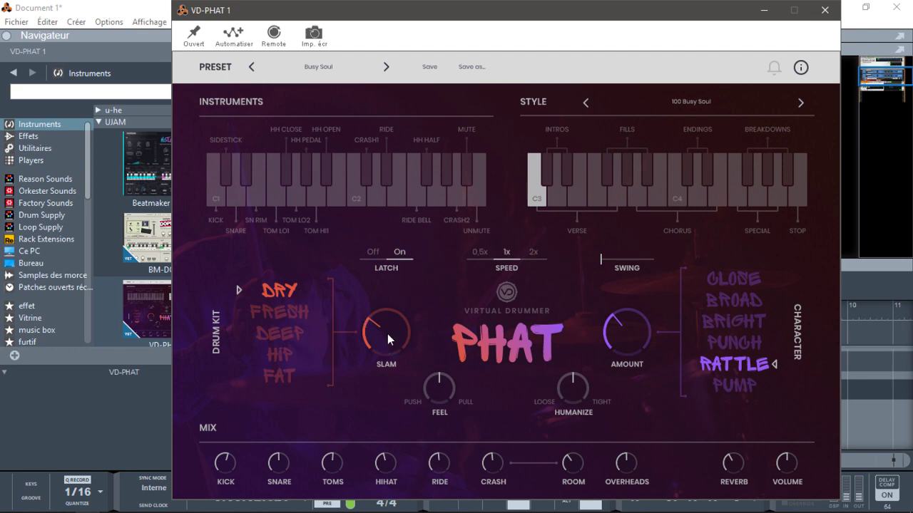
# Raise the Slam and character Amount levels while auditioning the Fresh, Deep, Hip and Fat drum kits
pyautogui.moveTo(387, 334); pyautogui.dragTo(387, 332)
pyautogui.click(279, 309)
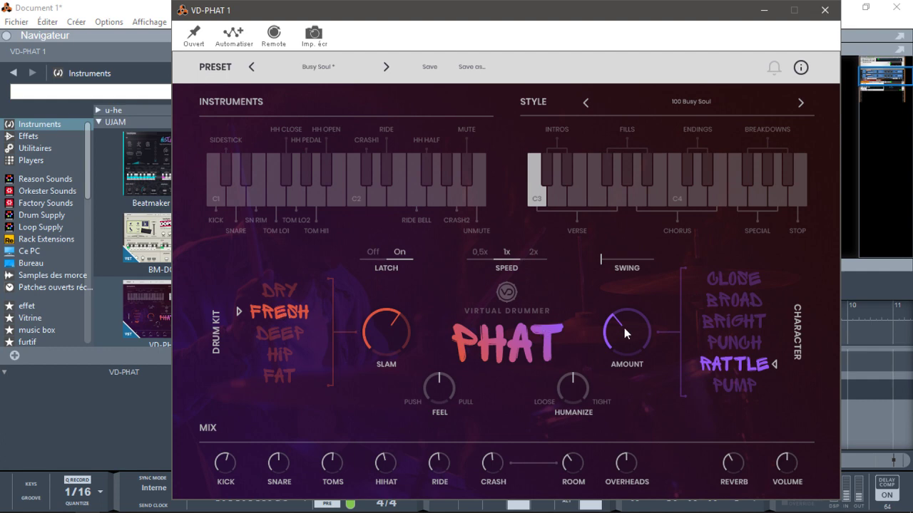
pyautogui.moveTo(624, 328); pyautogui.dragTo(617, 316)
pyautogui.click(289, 333)
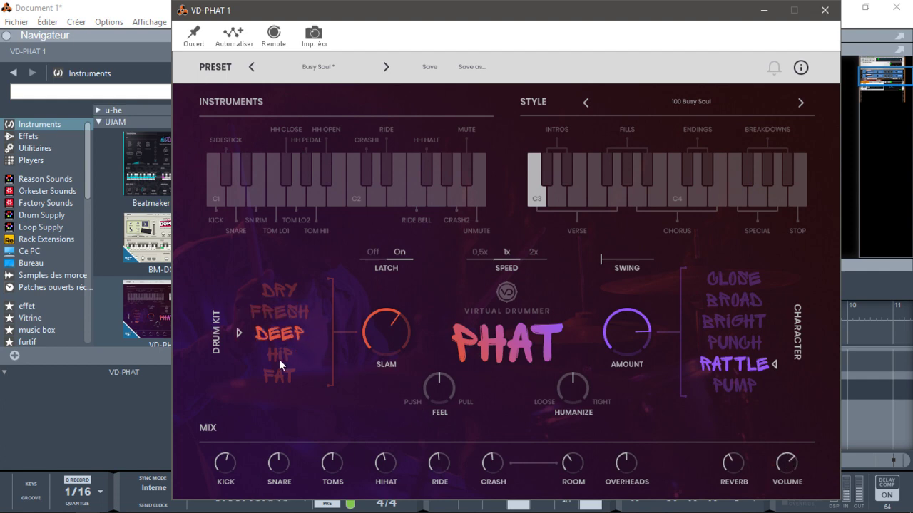
pyautogui.click(279, 358)
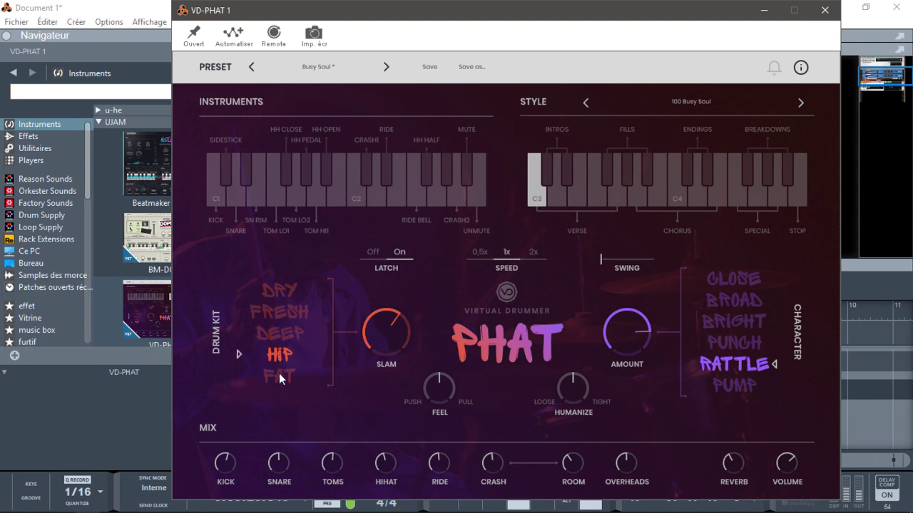
pyautogui.click(281, 379)
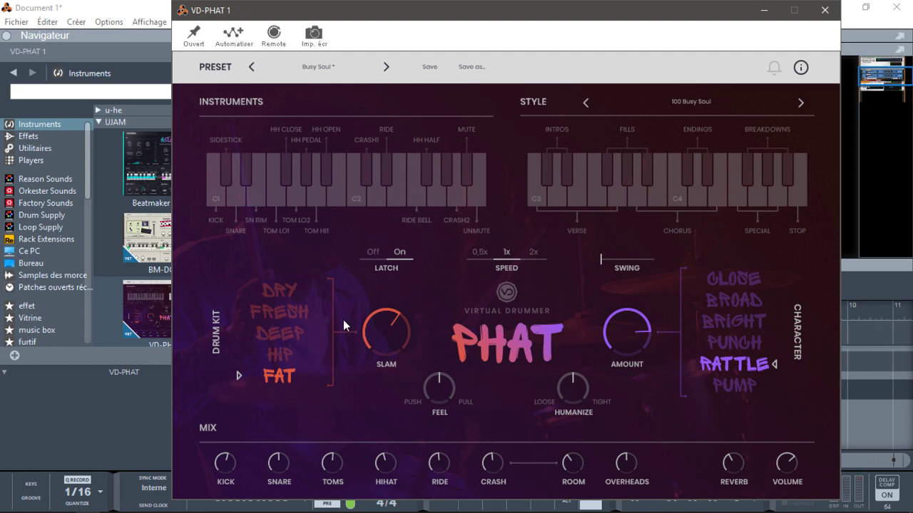
# Sweep Slam up and down to its minimum, select the Deep drum kit and raise Slam to about two-thirds
pyautogui.moveTo(378, 344); pyautogui.dragTo(375, 338)
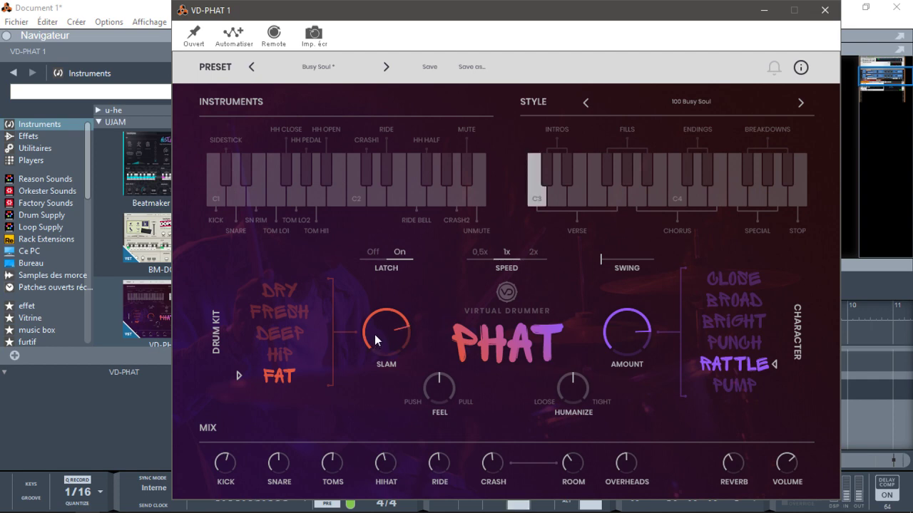
pyautogui.moveTo(377, 332); pyautogui.dragTo(372, 448)
pyautogui.click(284, 335)
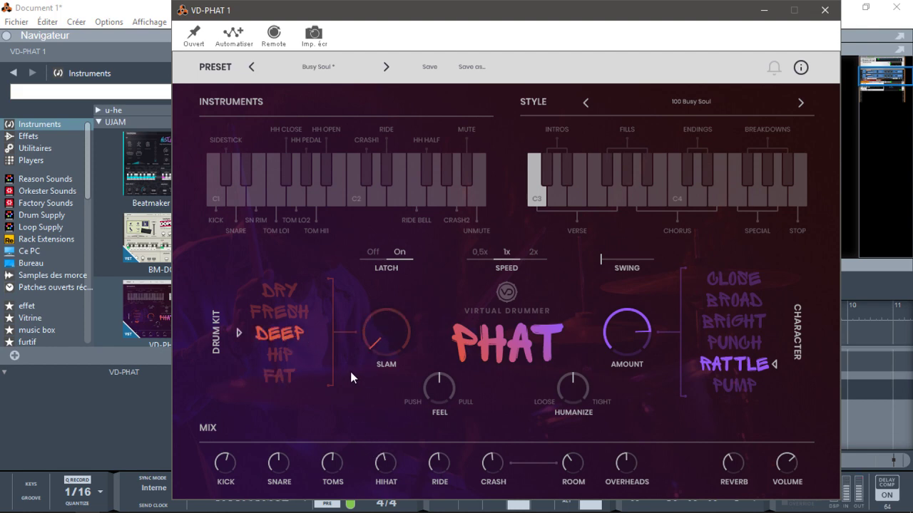
pyautogui.moveTo(350, 372); pyautogui.dragTo(338, 337)
# Audition the Close, Broad and Bright characters while varying the character Amount
pyautogui.click(732, 281)
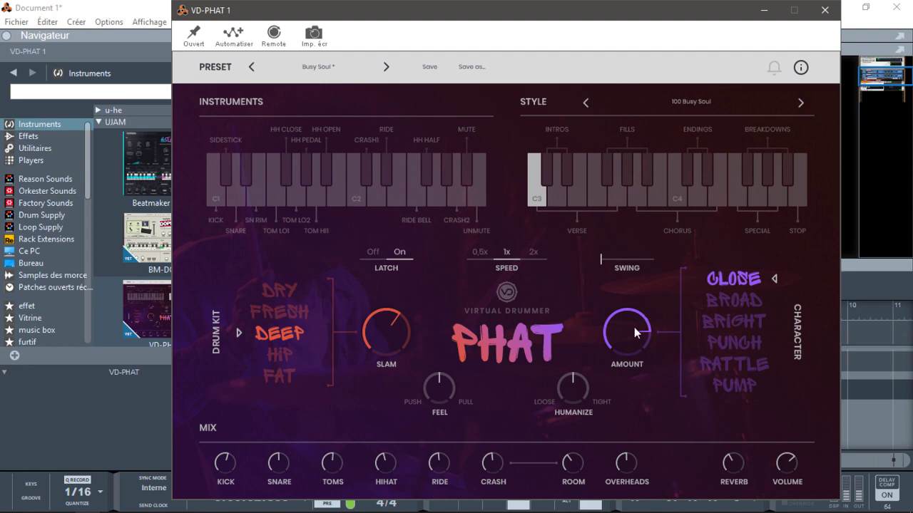
pyautogui.moveTo(634, 328); pyautogui.dragTo(613, 299)
pyautogui.moveTo(626, 330); pyautogui.dragTo(626, 330)
pyautogui.click(725, 303)
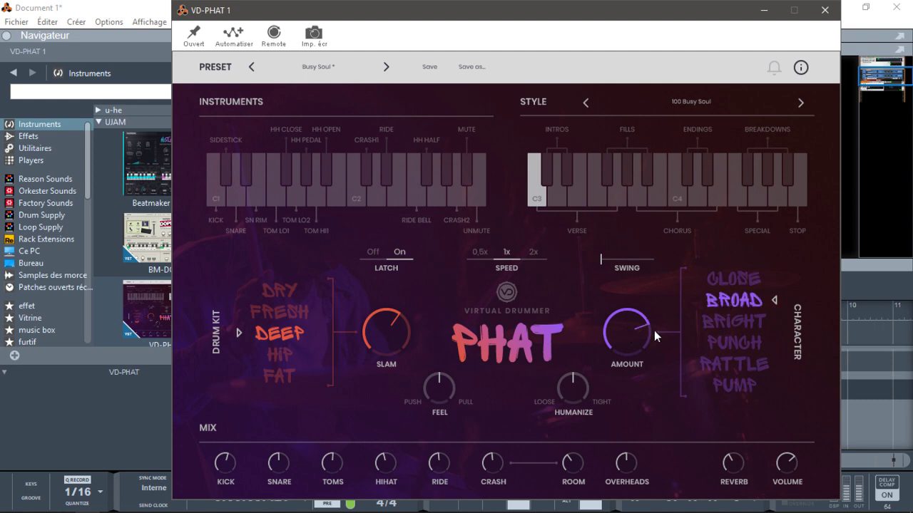
pyautogui.click(722, 325)
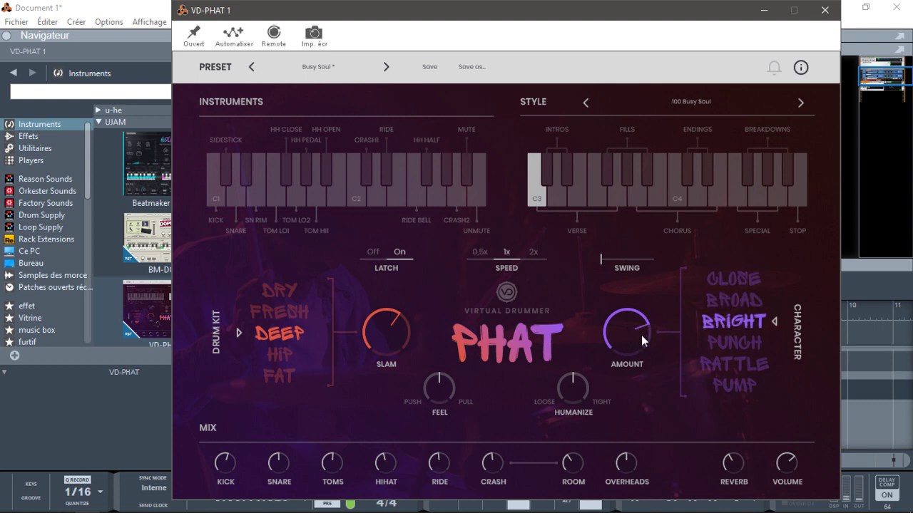
# Audition the Punch, Rattle and Pump characters, ending on Pump with the Amount adjusted
pyautogui.click(728, 339)
pyautogui.moveTo(621, 338); pyautogui.dragTo(616, 335)
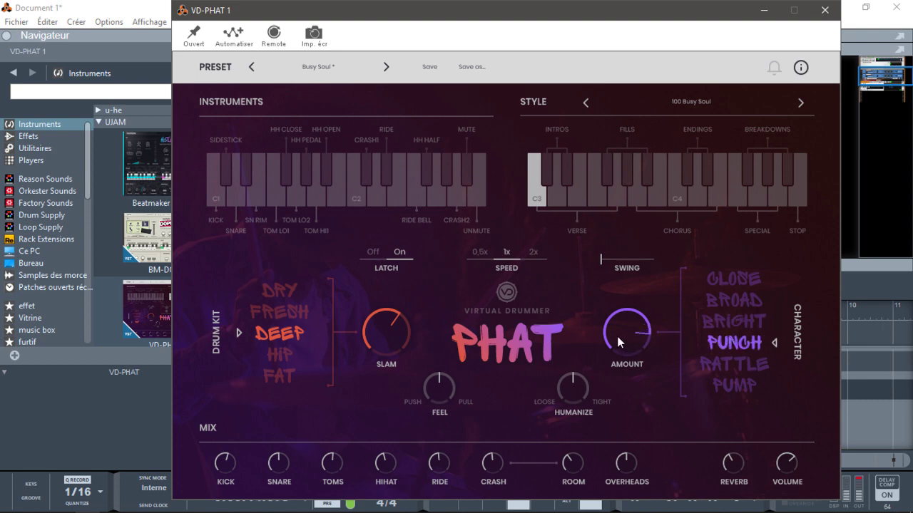
pyautogui.click(720, 365)
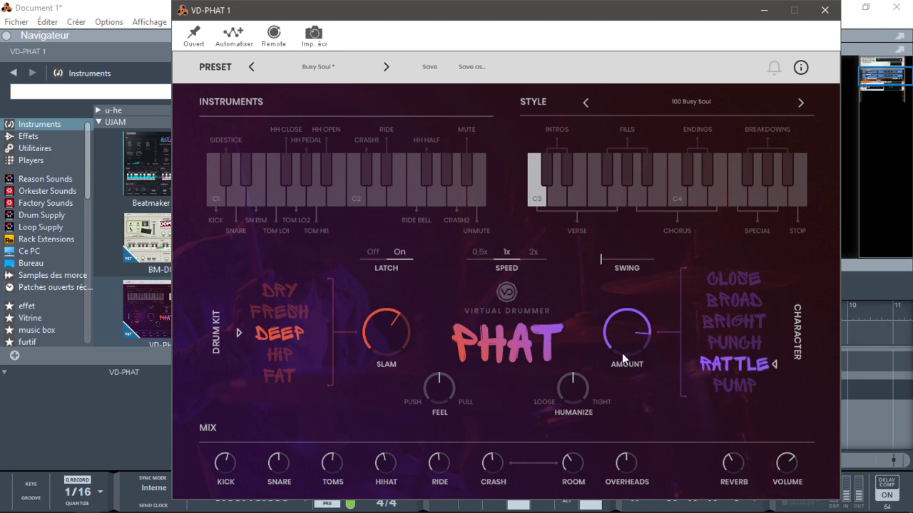
pyautogui.click(743, 389)
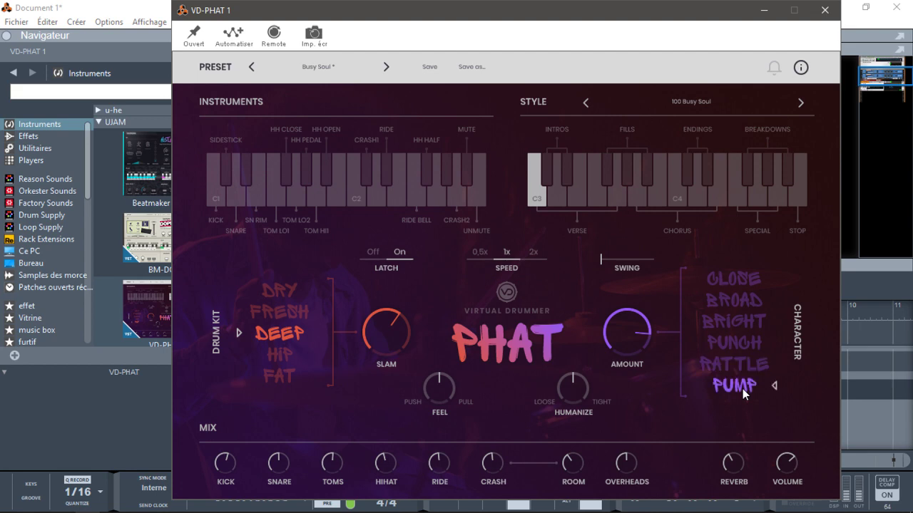
pyautogui.moveTo(619, 346); pyautogui.dragTo(615, 341)
# Sweep the Feel and Humanize controls, leaving Feel toward Pull and Humanize toward Tight
pyautogui.moveTo(432, 369); pyautogui.dragTo(435, 401)
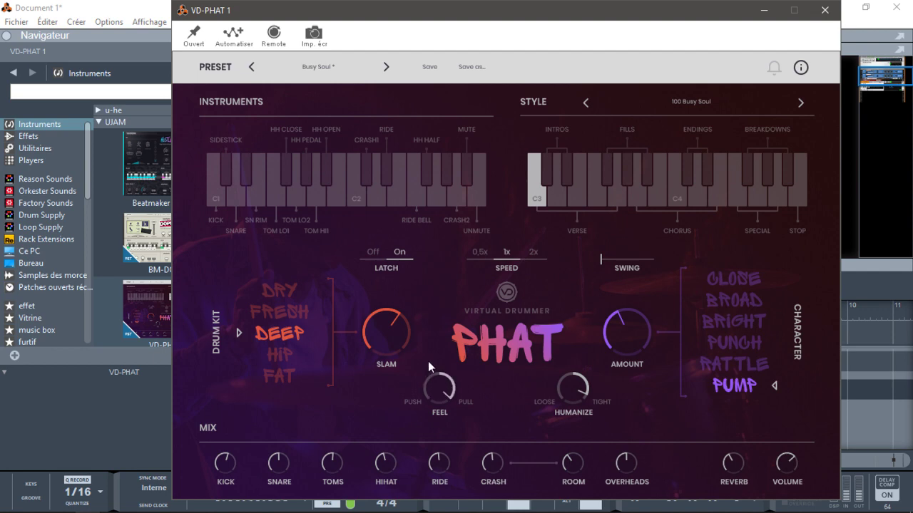
pyautogui.moveTo(430, 371); pyautogui.dragTo(431, 376)
pyautogui.moveTo(584, 377); pyautogui.dragTo(576, 337)
pyautogui.moveTo(459, 385); pyautogui.dragTo(440, 364)
pyautogui.moveTo(559, 390); pyautogui.dragTo(599, 401)
pyautogui.moveTo(598, 399)
pyautogui.mouseDown()
pyautogui.moveTo(605, 436)
pyautogui.moveTo(583, 351)
pyautogui.moveTo(583, 404)
pyautogui.mouseUp()
pyautogui.moveTo(440, 390); pyautogui.dragTo(442, 399)
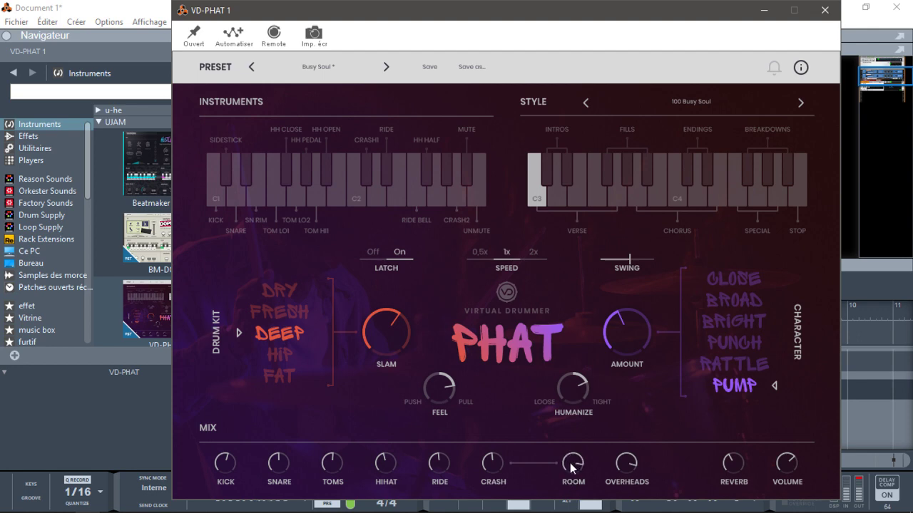
# Adjust the Room, Reverb and Volume levels in the mix and turn the character Amount up high
pyautogui.moveTo(570, 468)
pyautogui.mouseDown()
pyautogui.moveTo(573, 498)
pyautogui.moveTo(560, 465)
pyautogui.mouseUp()
pyautogui.moveTo(729, 470); pyautogui.dragTo(716, 458)
pyautogui.moveTo(793, 460)
pyautogui.mouseDown()
pyautogui.moveTo(793, 511)
pyautogui.moveTo(782, 462)
pyautogui.mouseUp()
pyautogui.moveTo(617, 347); pyautogui.dragTo(613, 332)
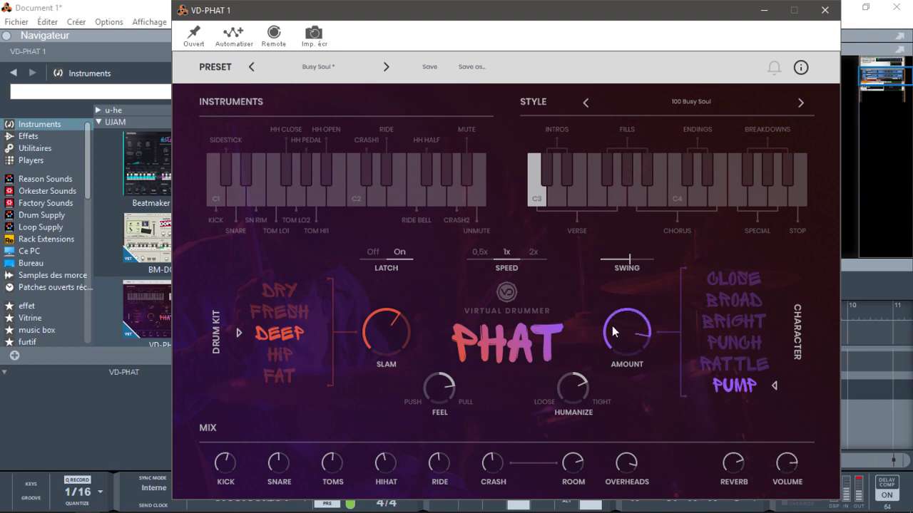
# Select the Bright character and the Hip drum kit, and adjust the Overheads level
pyautogui.click(719, 340)
pyautogui.click(724, 324)
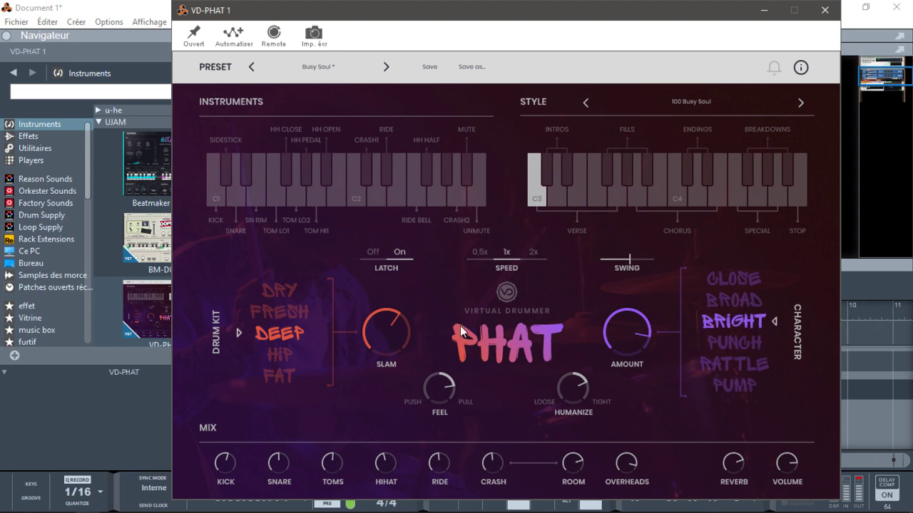
pyautogui.click(271, 353)
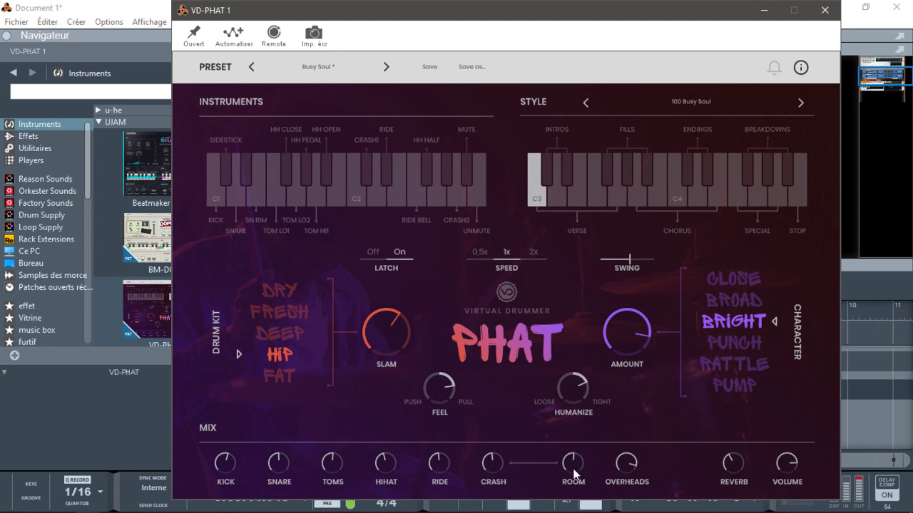
pyautogui.moveTo(635, 458)
pyautogui.mouseDown()
pyautogui.moveTo(634, 498)
pyautogui.moveTo(620, 462)
pyautogui.mouseUp()
# Try the Close character, set the character to Broad and close the VD-PHAT window
pyautogui.click(740, 281)
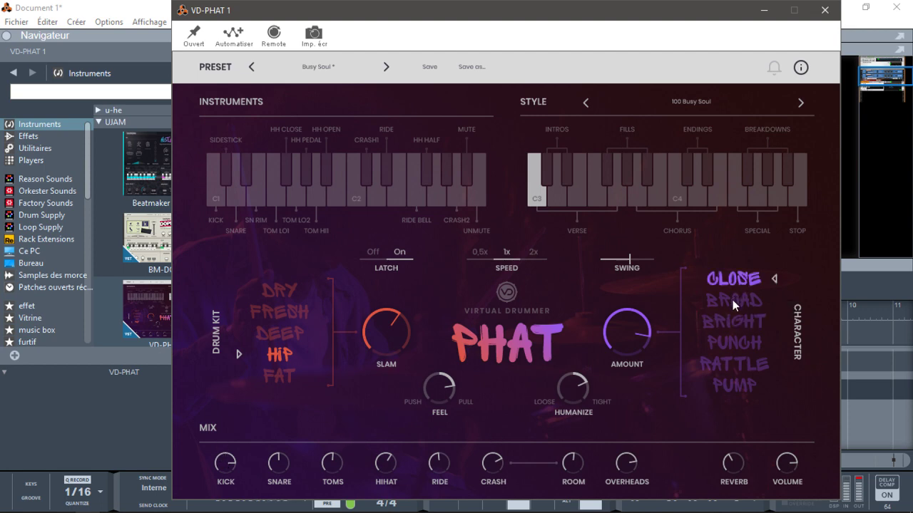
pyautogui.click(732, 300)
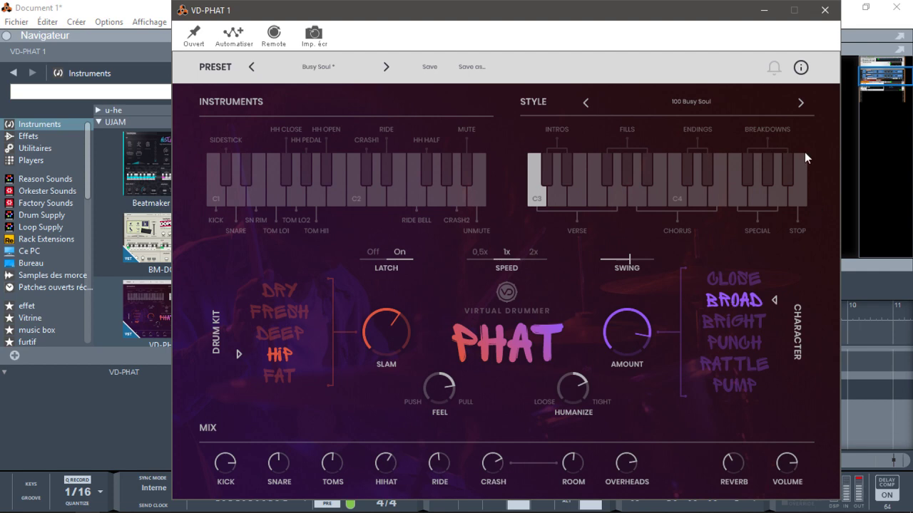
pyautogui.click(825, 10)
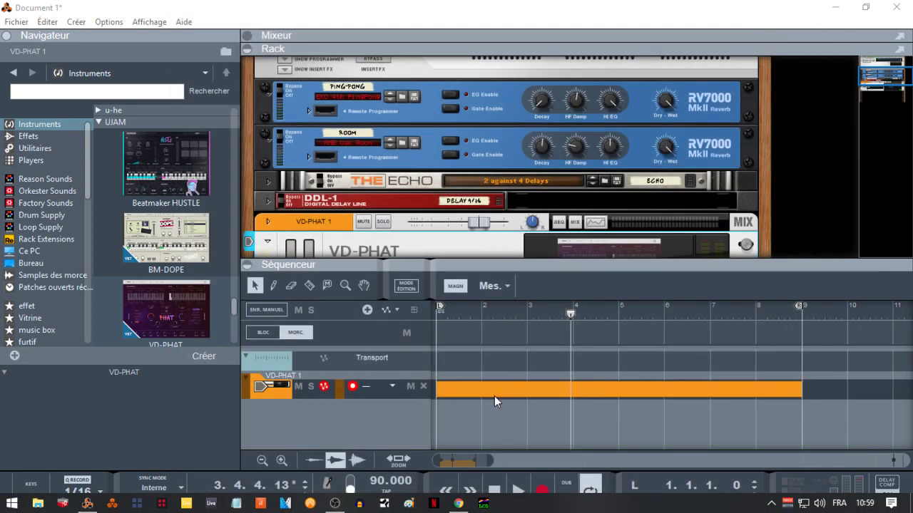
# Delete the eight-bar clip from the VD-PHAT 1 track and turn Latch off in the instrument's window
pyautogui.click(456, 398)
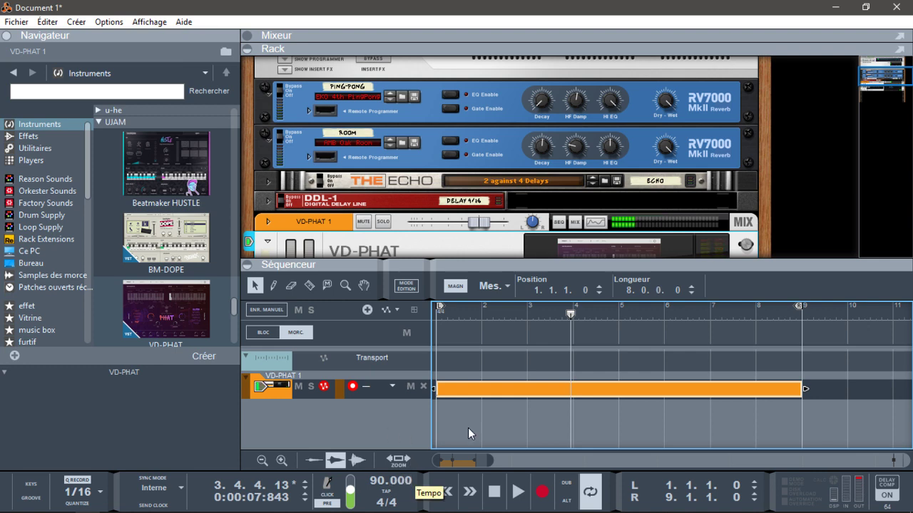
pyautogui.press('Delete')
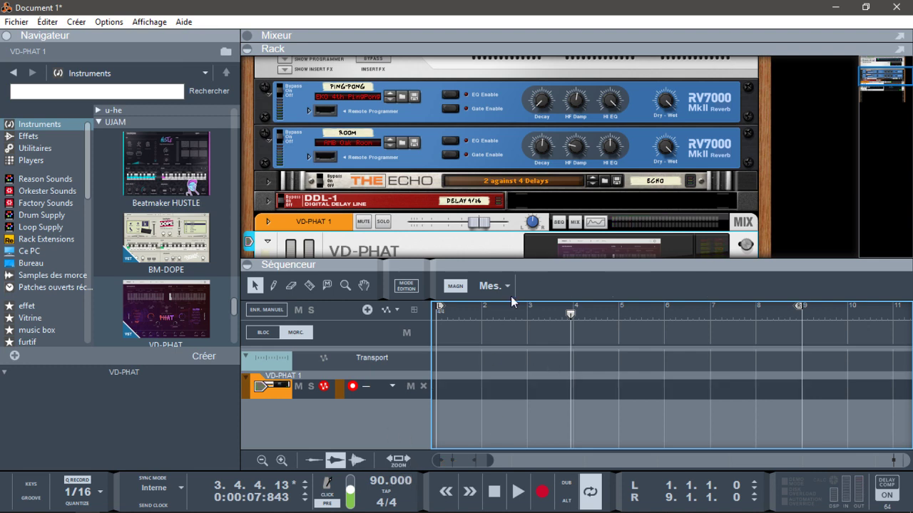
pyautogui.click(586, 247)
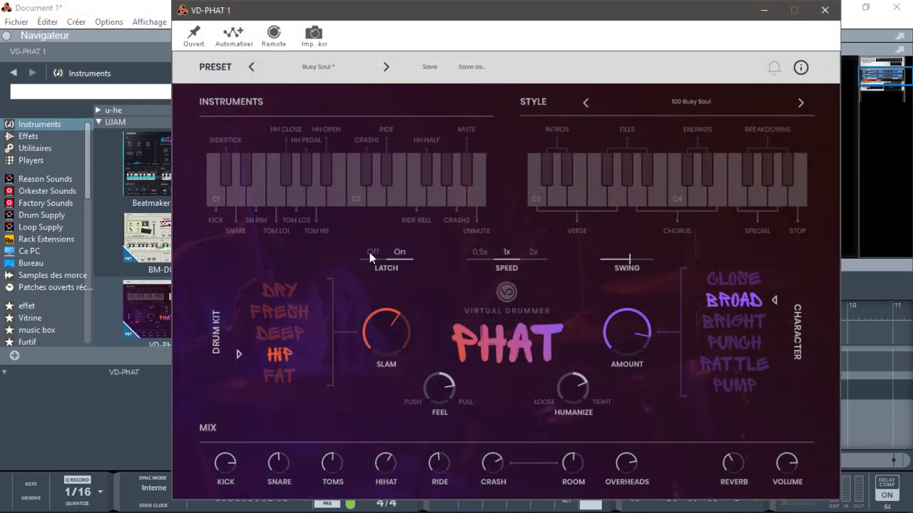
pyautogui.click(827, 10)
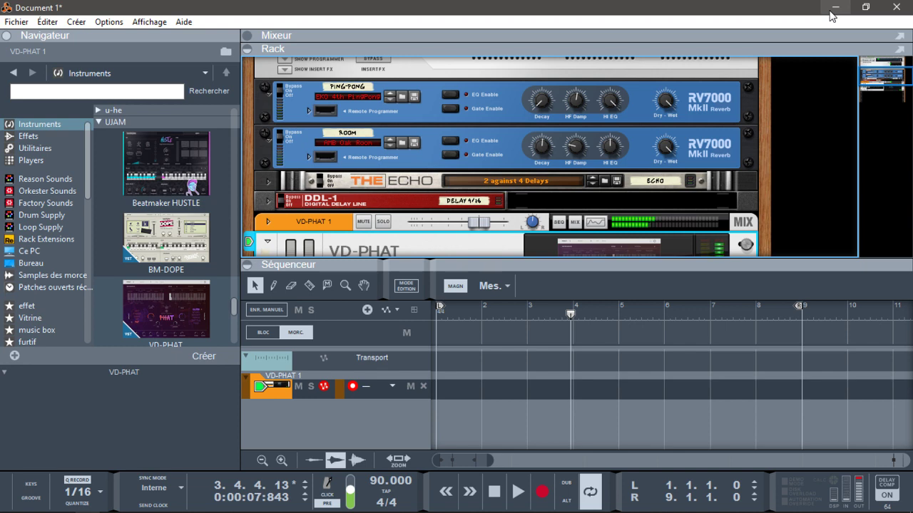
pyautogui.hotkey('shift', 'Return')
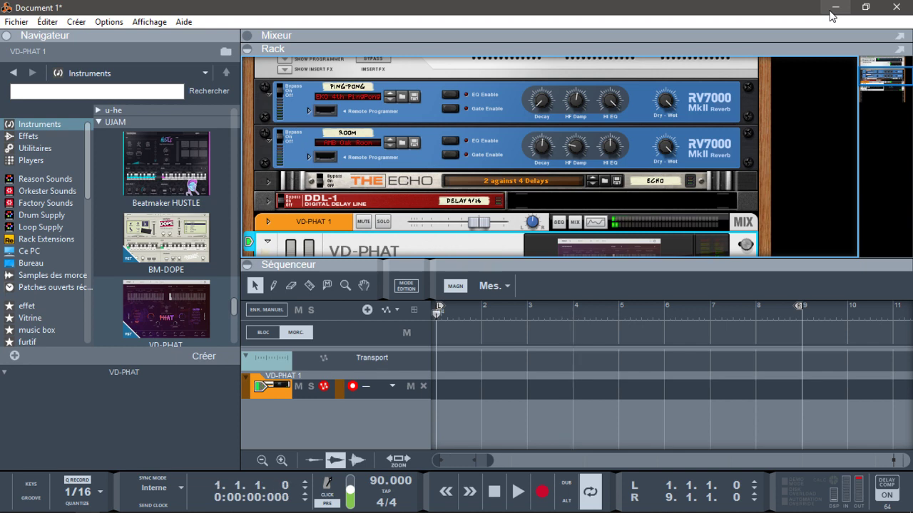
pyautogui.hotkey('ctrl', 'Return')
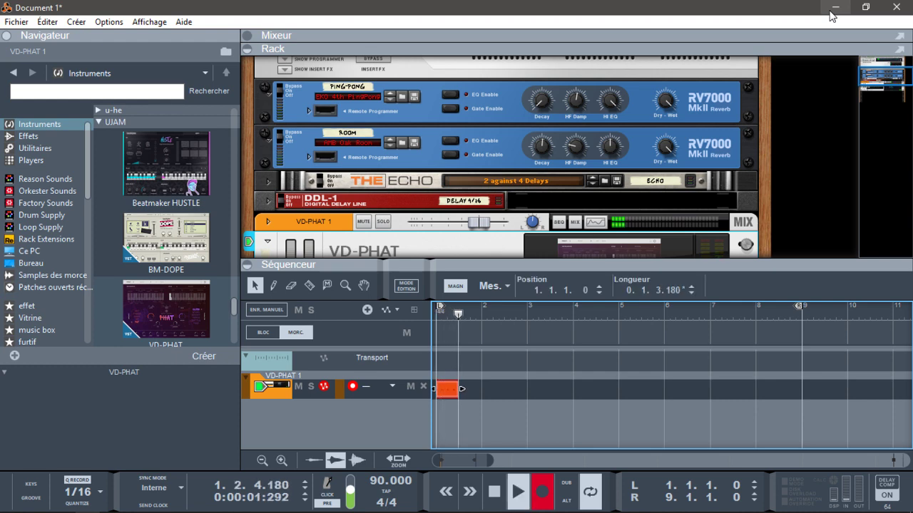
pyautogui.press('space')
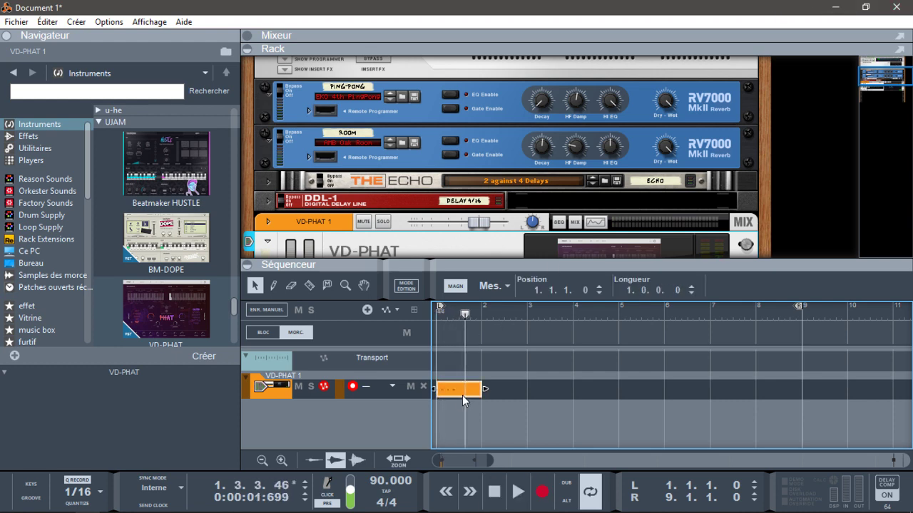
pyautogui.press('Delete')
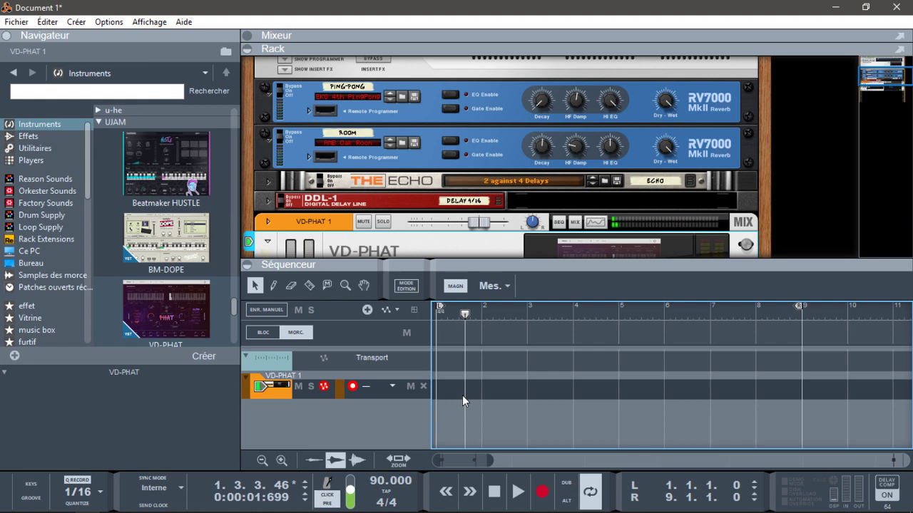
pyautogui.press('Home')
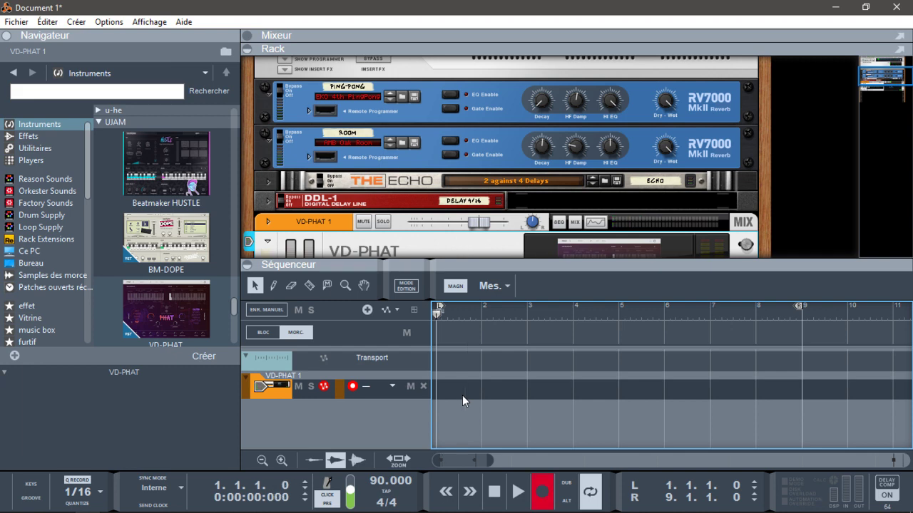
pyautogui.hotkey('ctrl', 'Return')
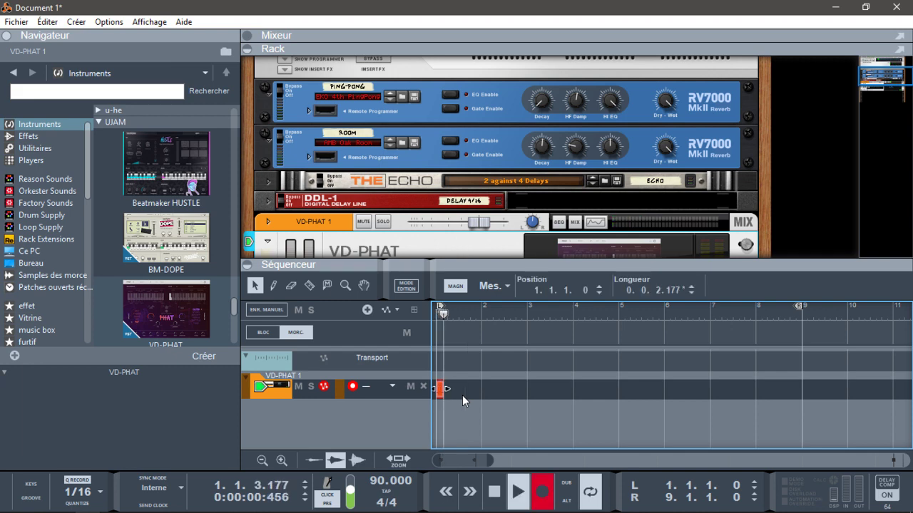
pyautogui.press('space')
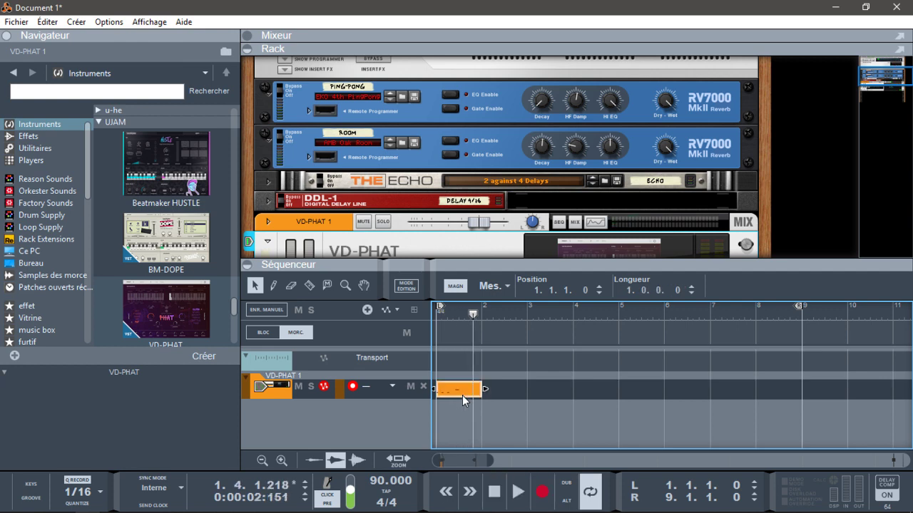
pyautogui.hotkey('ctrl', 'z')
# Record a drum part from bar 1 across the eight-bar loop on the VD-PHAT 1 track, then stop playback
pyautogui.press('Home')
pyautogui.hotkey('ctrl', 'Return')
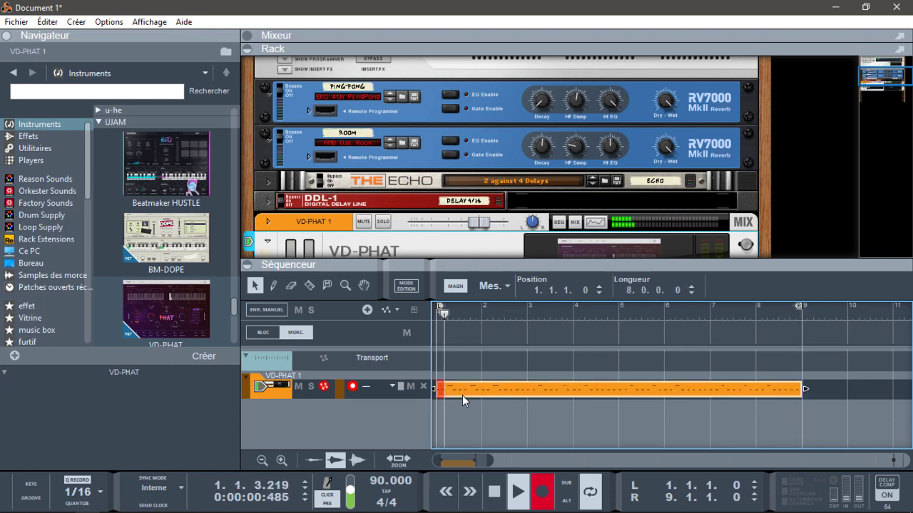
pyautogui.hotkey('ctrl', 'Return')
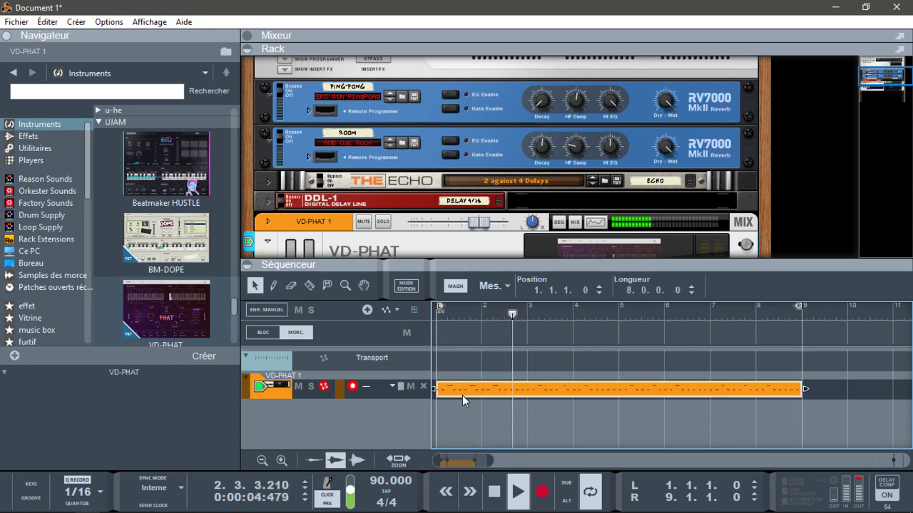
pyautogui.press('space')
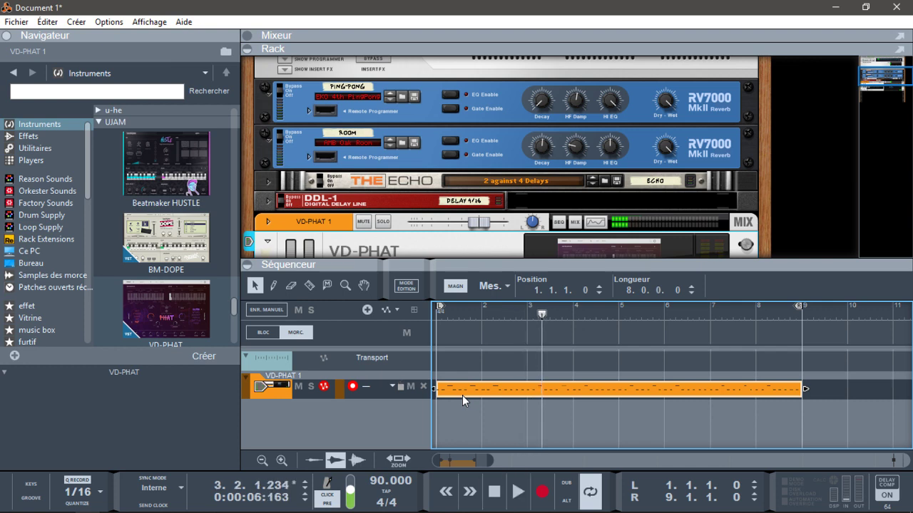
pyautogui.hotkey('shift', 'Return')
pyautogui.hotkey('ctrl', 'Return')
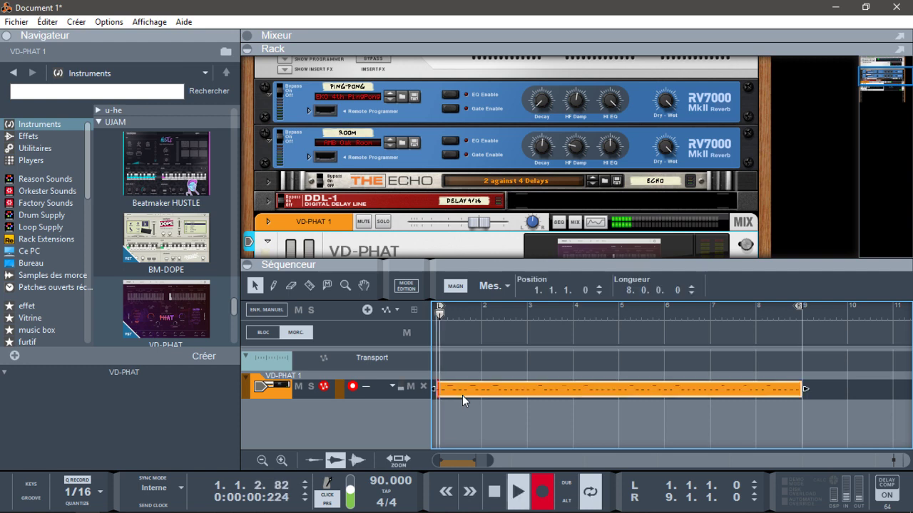
pyautogui.press('space')
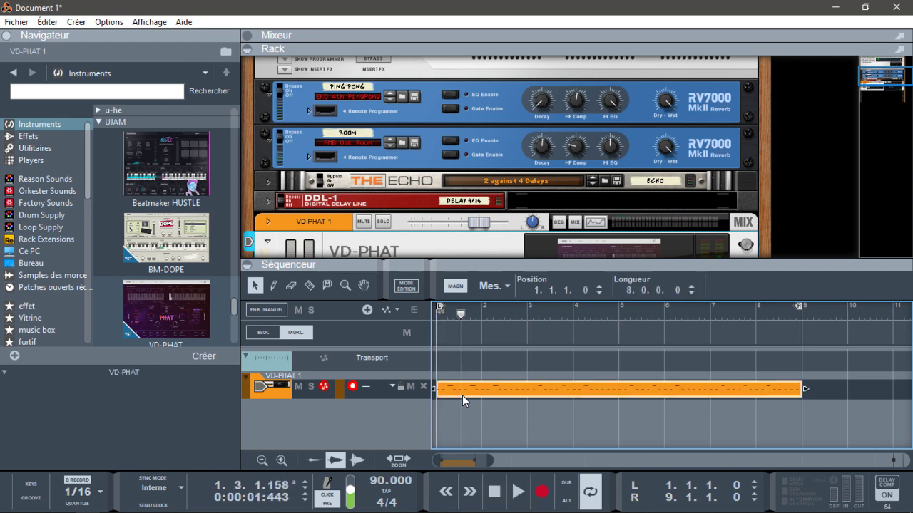
pyautogui.hotkey('shift', 'Return')
pyautogui.hotkey('ctrl', 'Return')
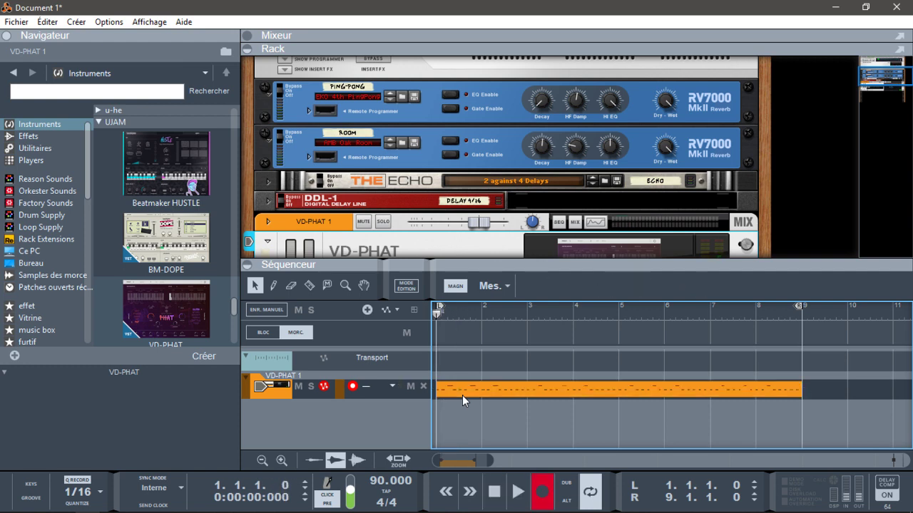
pyautogui.press('space')
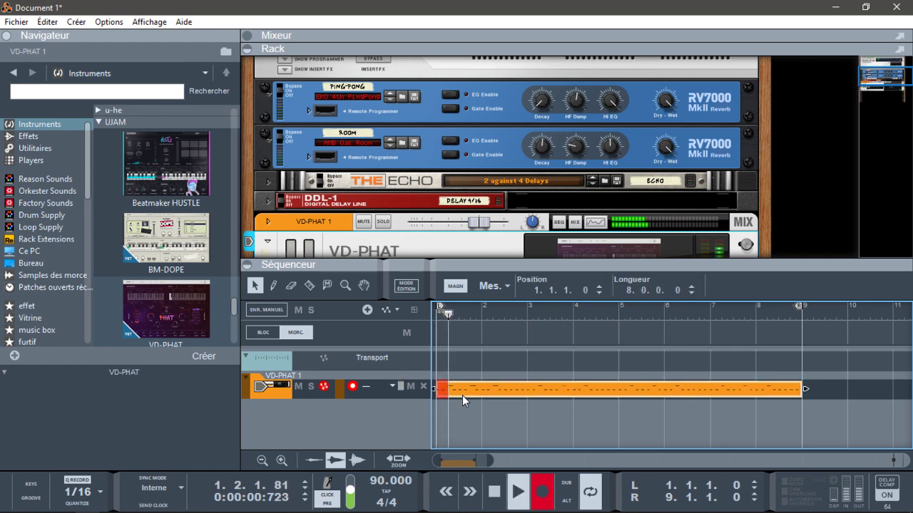
pyautogui.press('space')
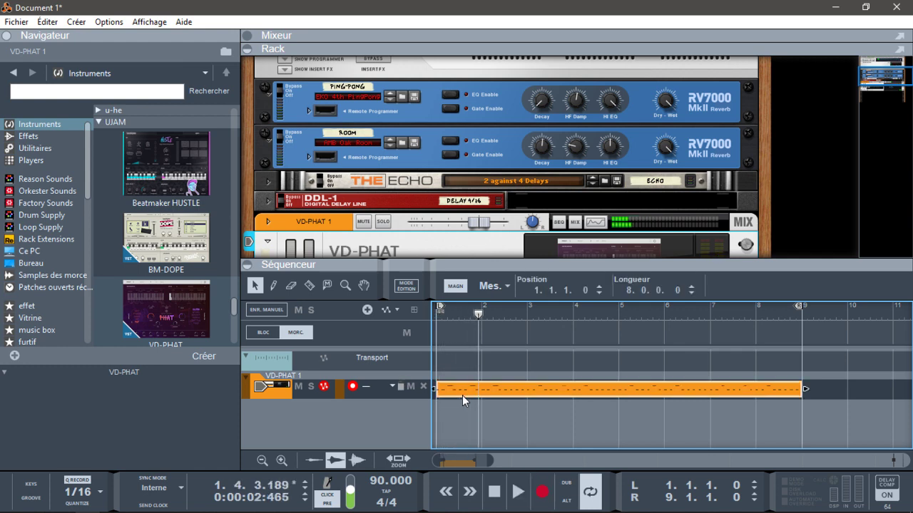
# Overdub a second drum layer onto the eight-bar clip from bar 1 and end recording while playback continues
pyautogui.hotkey('shift', 'Return')
pyautogui.hotkey('ctrl', 'Return')
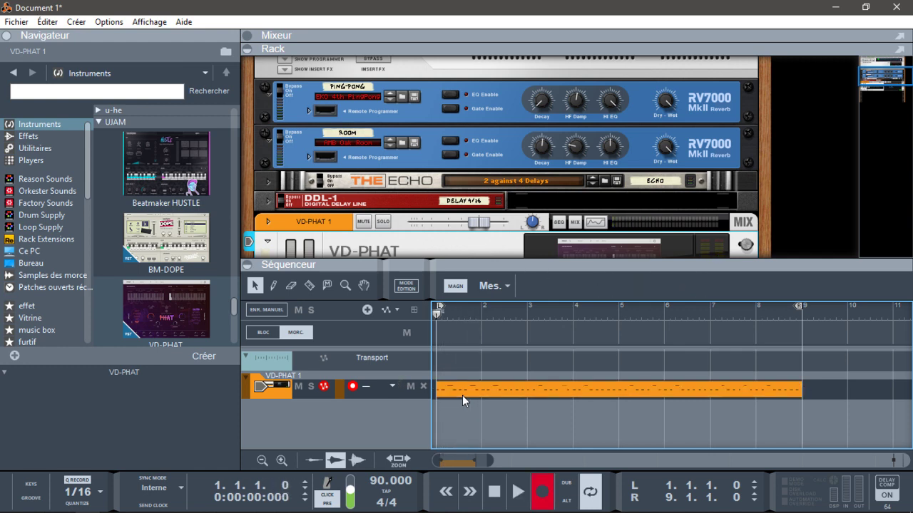
pyautogui.press('space')
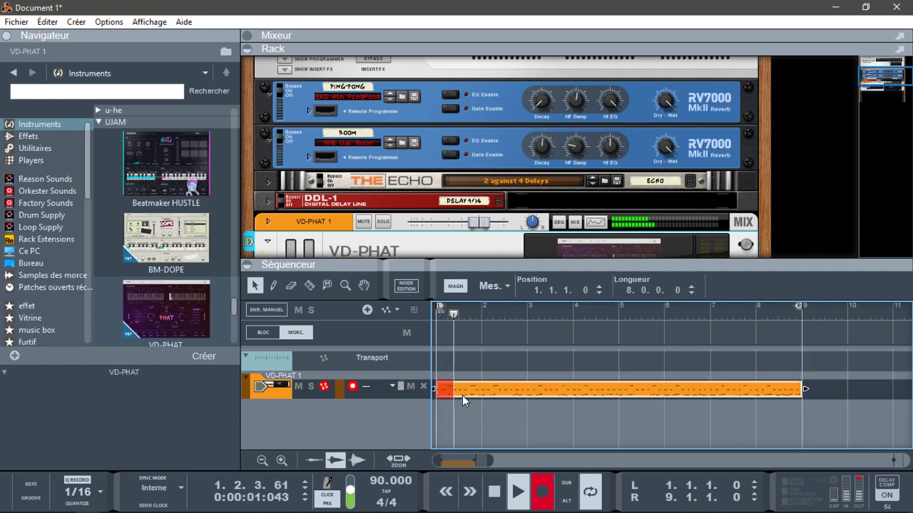
pyautogui.hotkey('ctrl', 'Return')
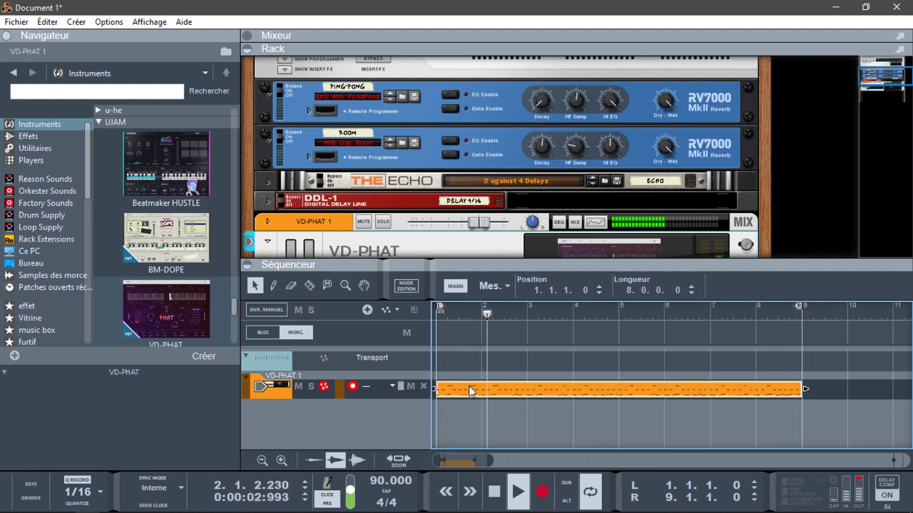
# Select the Fat drum kit in VD-PHAT and try the Bright, Punch and Rattle characters, settling on Pump
pyautogui.click(586, 248)
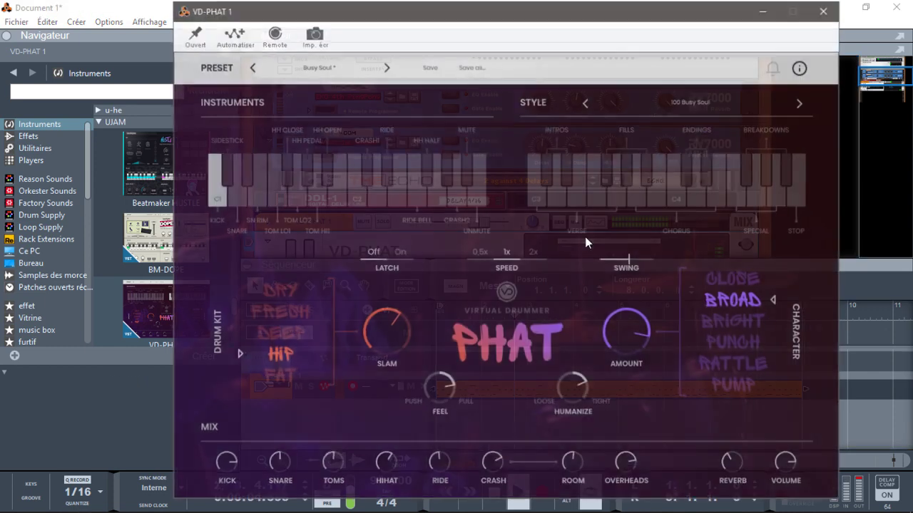
pyautogui.click(282, 376)
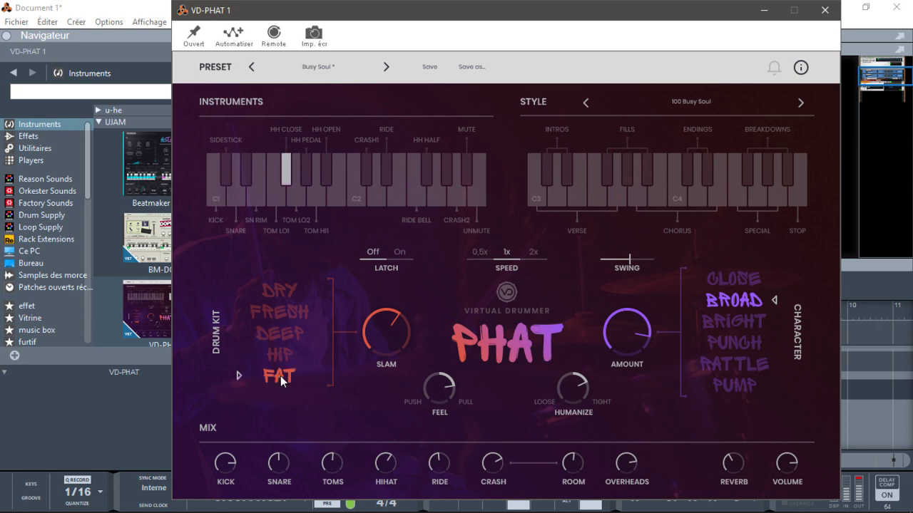
pyautogui.click(714, 324)
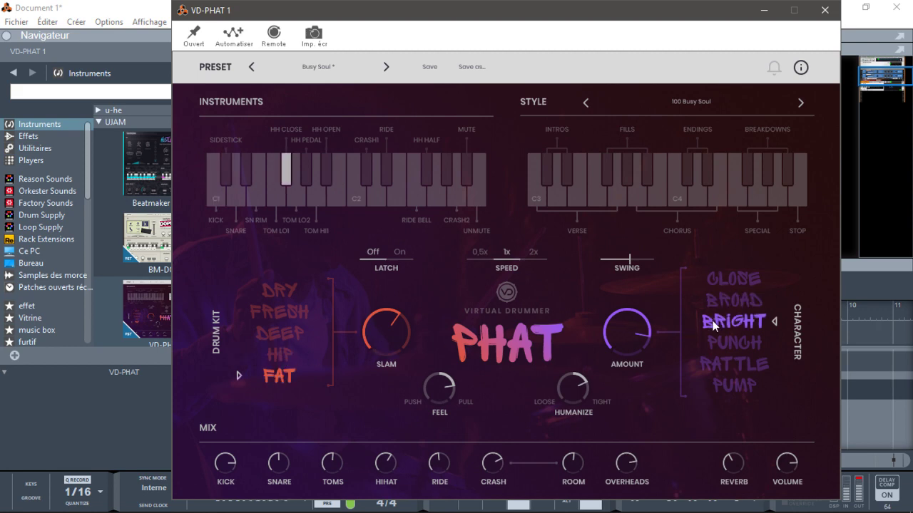
pyautogui.click(716, 341)
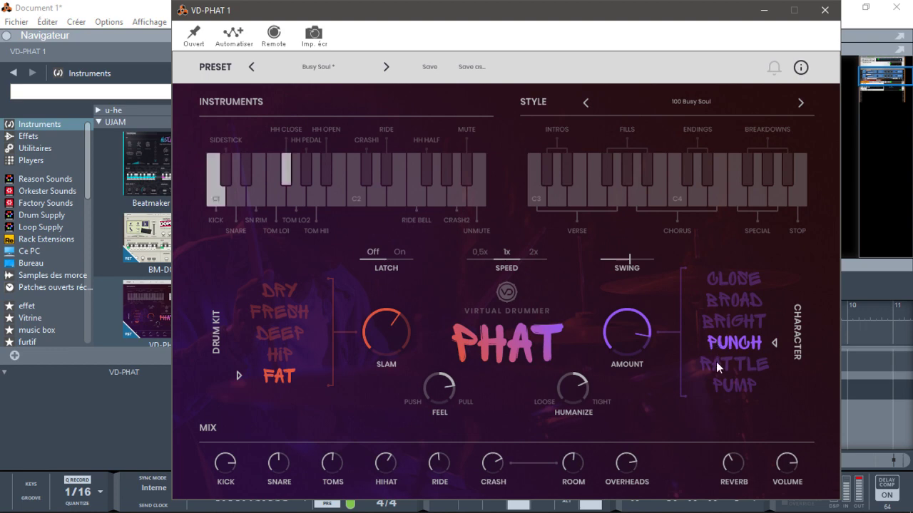
pyautogui.click(716, 362)
pyautogui.click(730, 390)
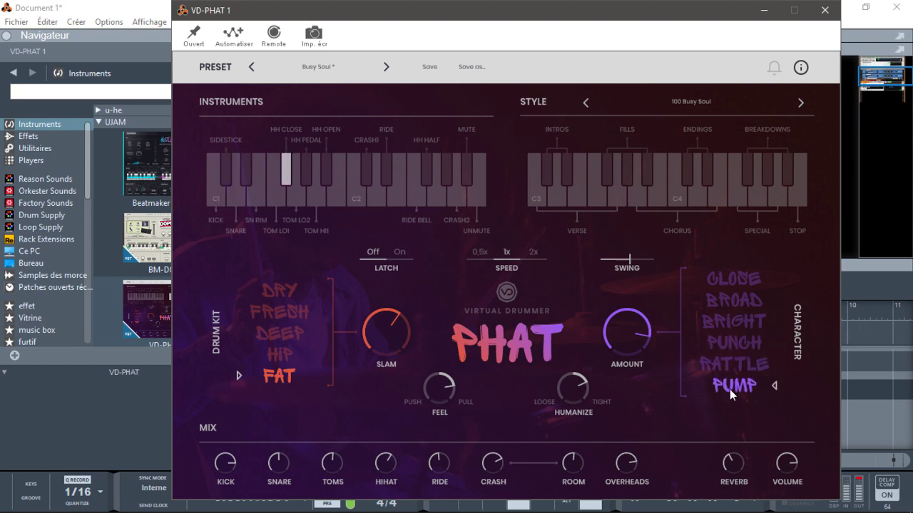
# Lower the character Amount, Hihat and Crash levels, raise the Reverb level, and close the VD-PHAT window
pyautogui.moveTo(621, 338); pyautogui.dragTo(621, 344)
pyautogui.moveTo(487, 471); pyautogui.dragTo(486, 482)
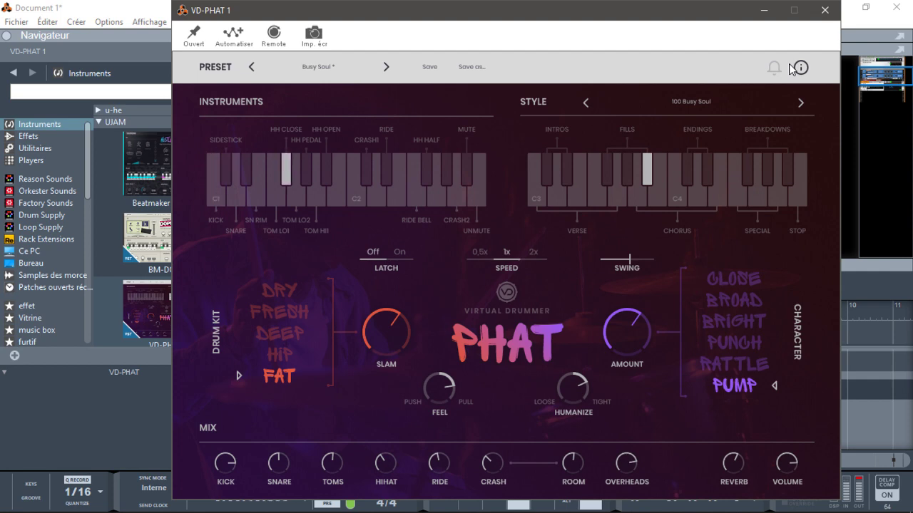
pyautogui.click(825, 10)
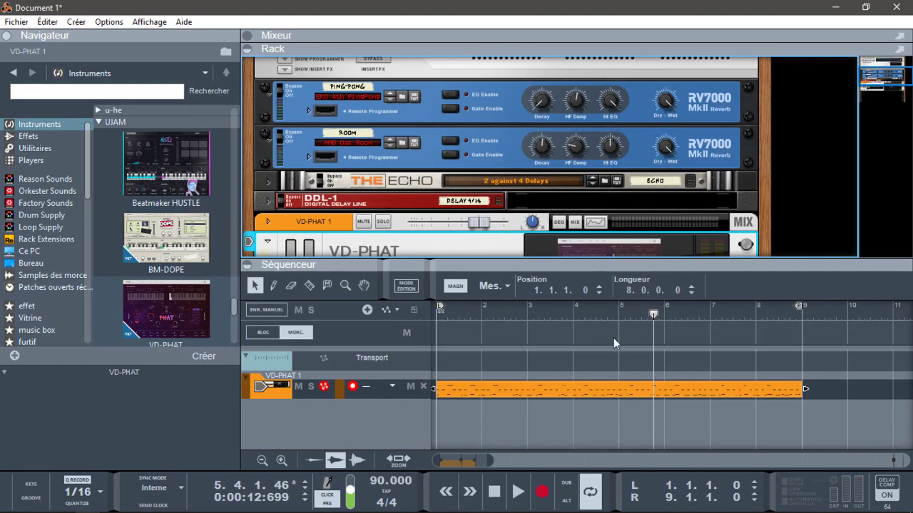
# Overdub another pass onto the VD-PHAT 1 clip from bar 1, ending recording while the loop keeps playing
pyautogui.hotkey('shift', 'Return')
pyautogui.hotkey('ctrl', 'Return')
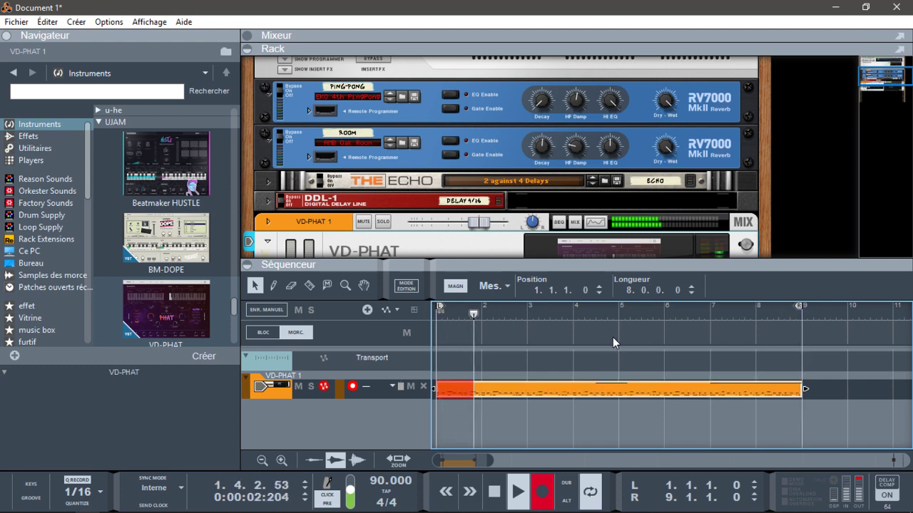
pyautogui.hotkey('ctrl', 'Return')
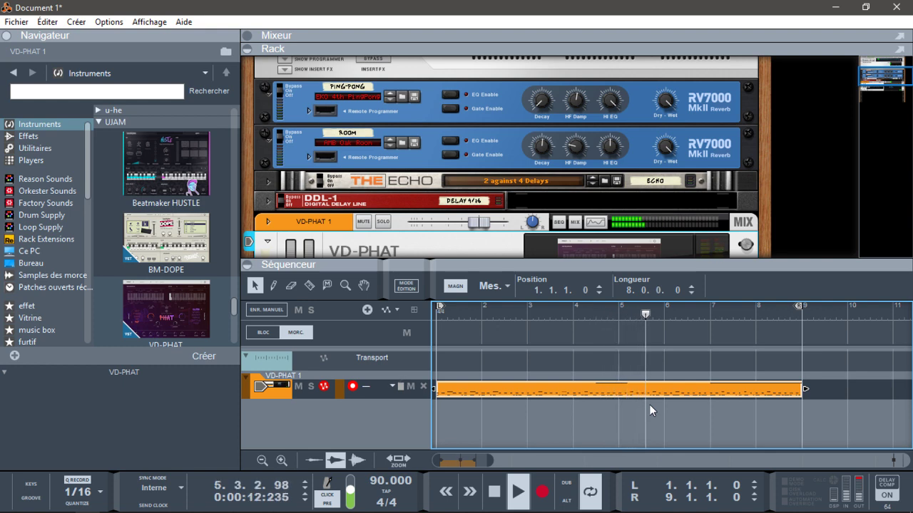
# Open the VD-PHAT 1 clip in an enlarged note editor, look through its note lanes, and switch to the mixer and rack
pyautogui.doubleClick(735, 391)
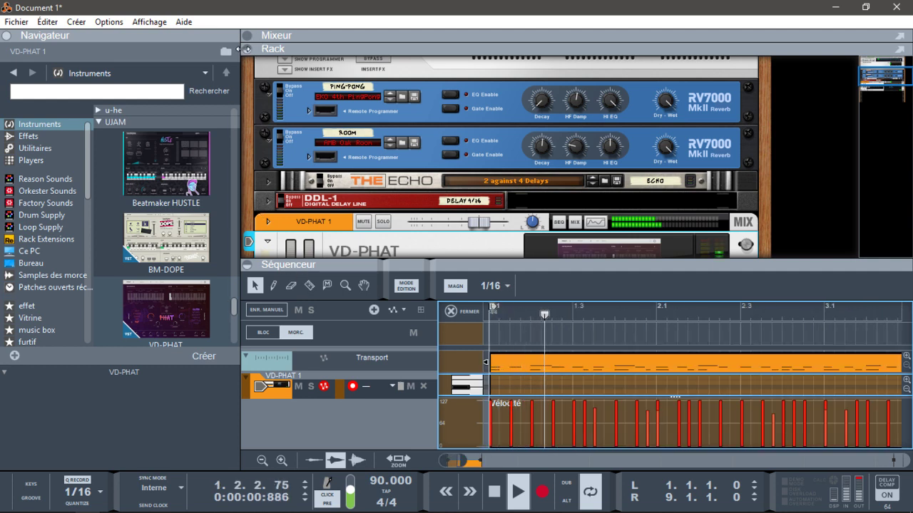
pyautogui.click(250, 48)
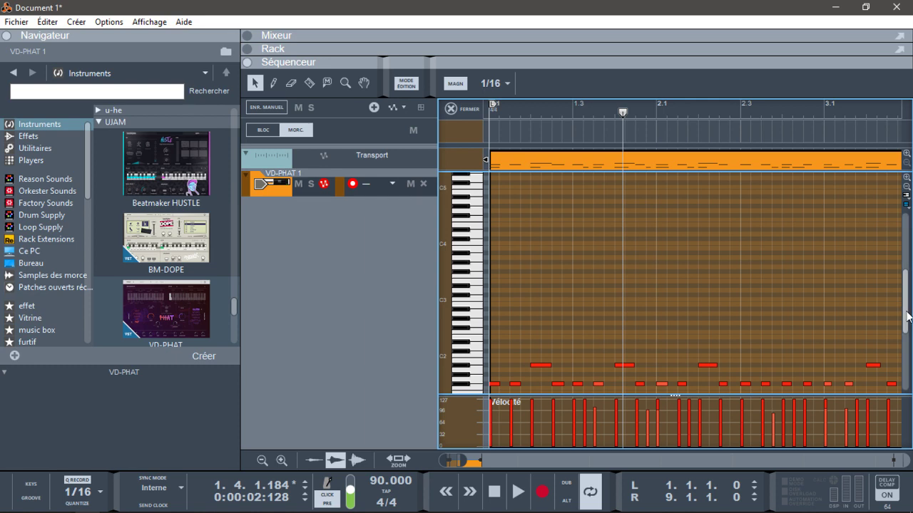
pyautogui.moveTo(905, 310); pyautogui.dragTo(907, 258)
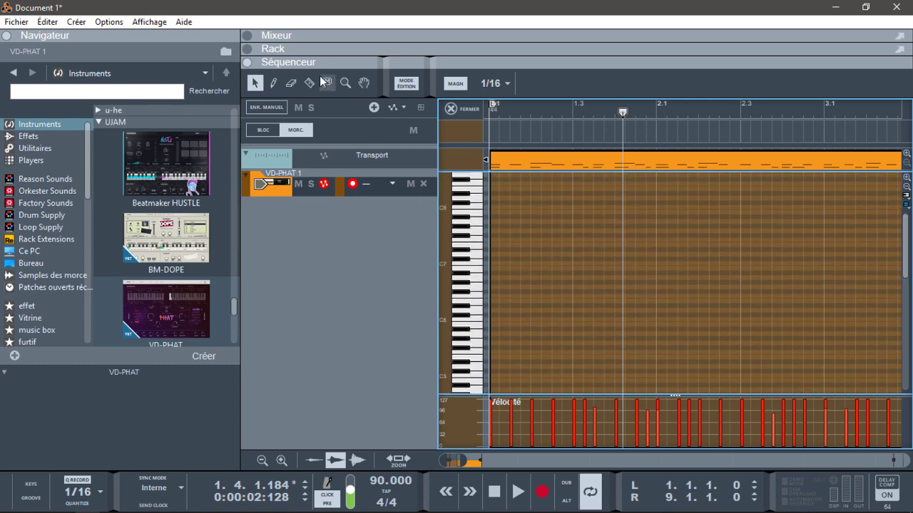
pyautogui.click(249, 62)
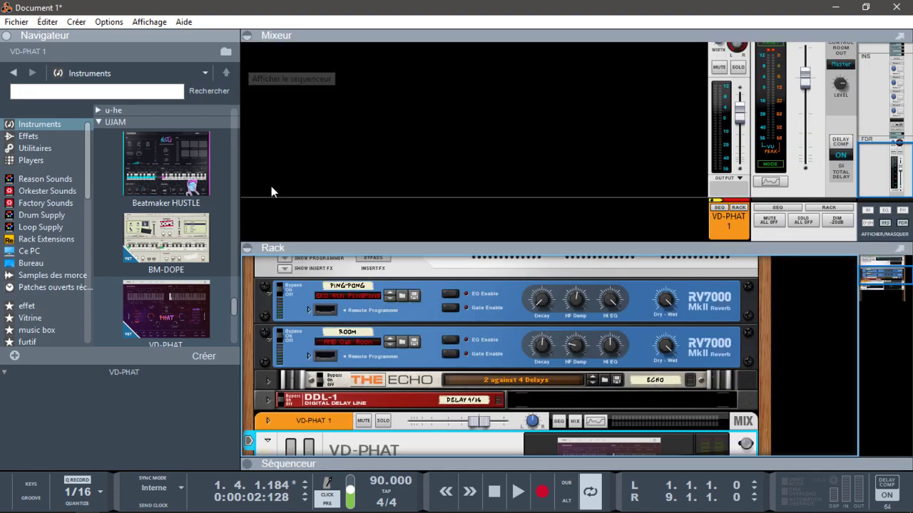
# Collapse the mixer, reopen the VD-PHAT window from the rack, and view then dismiss its About information
pyautogui.click(247, 35)
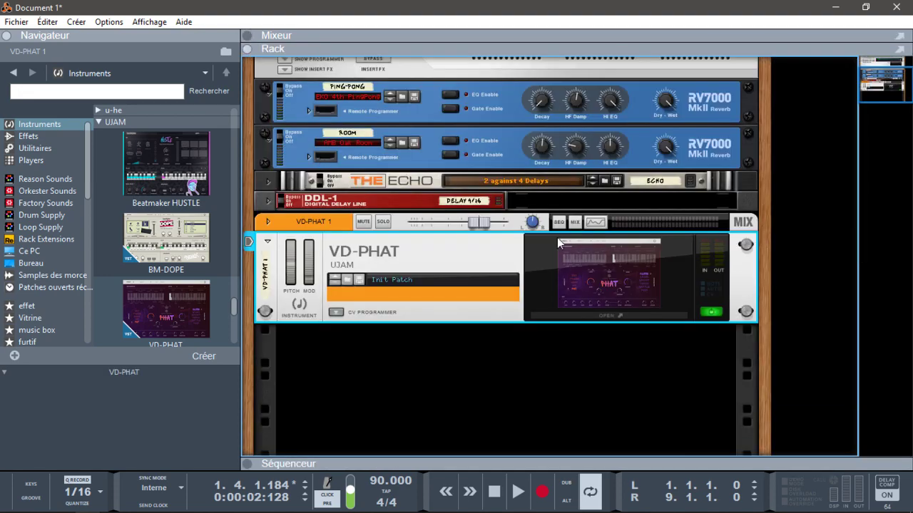
pyautogui.click(619, 316)
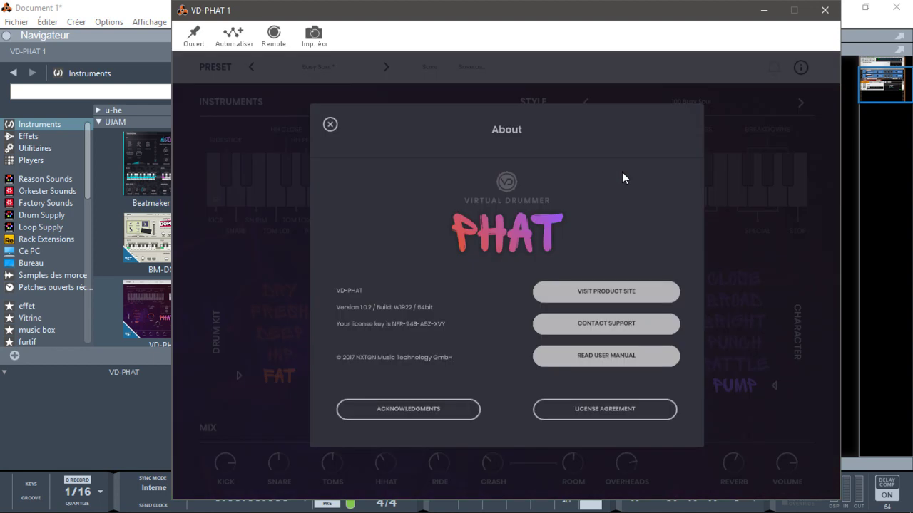
pyautogui.click(718, 88)
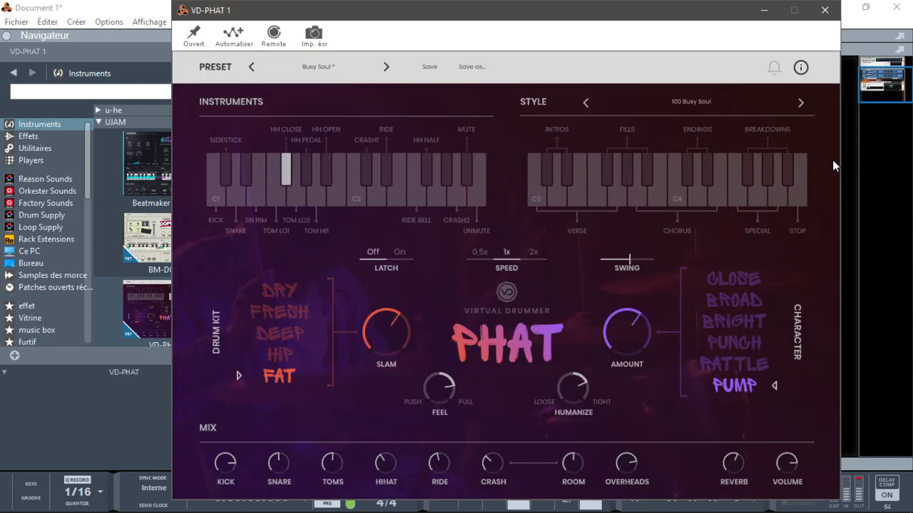
pyautogui.click(647, 183)
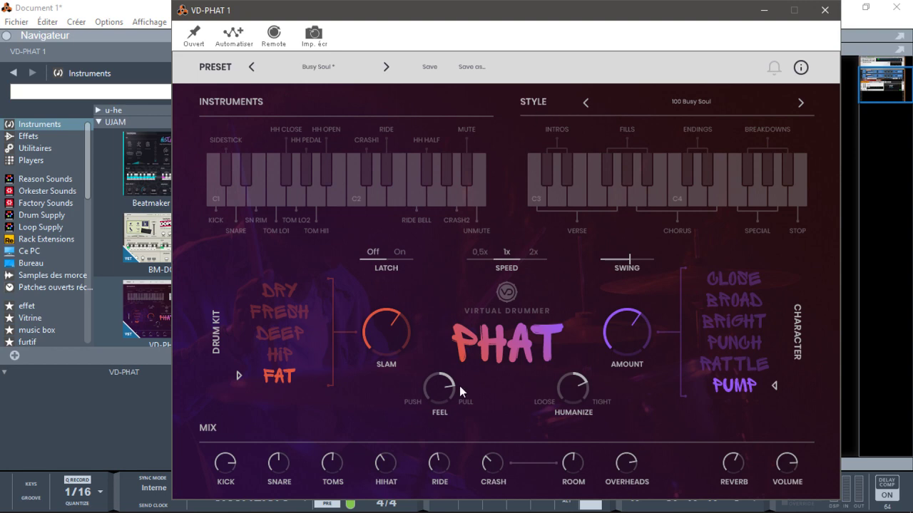
# Switch to Chrome and open the bookmarked Reason France forum in a new tab
pyautogui.moveTo(410, 512)
pyautogui.click(458, 503)
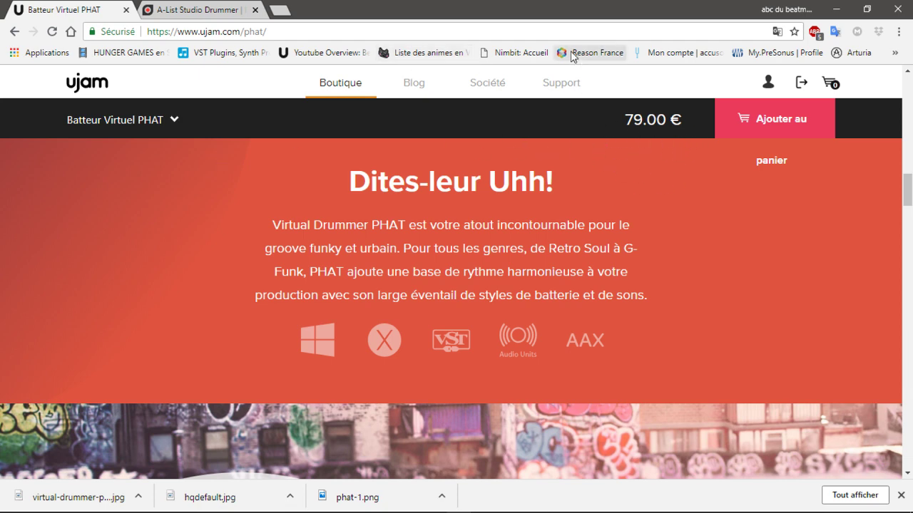
pyautogui.click(285, 11)
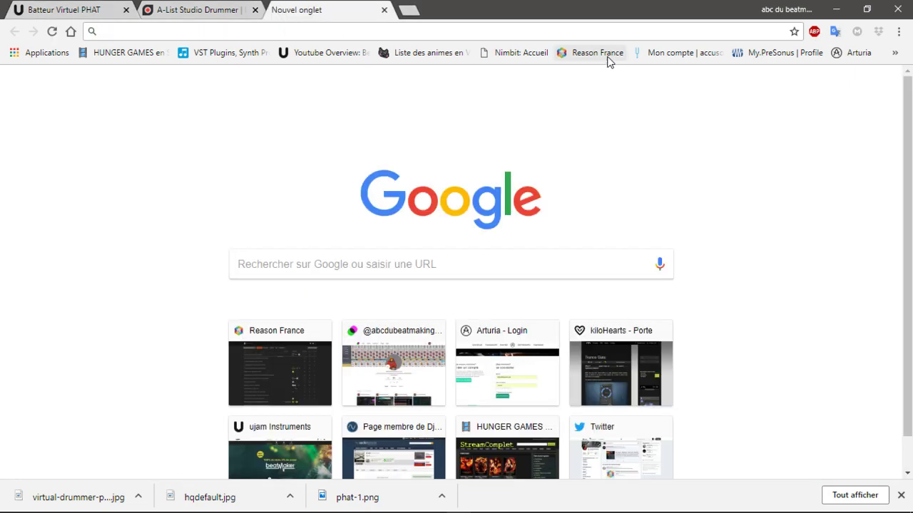
pyautogui.click(601, 53)
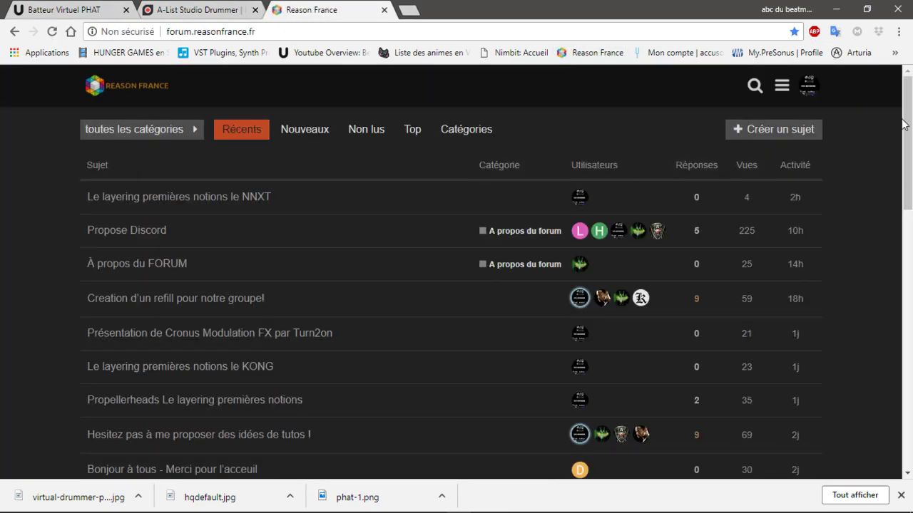
# Find and open the forum topic "Virtual drummer phat par ujam vst free jusqu au 10 septembre"
pyautogui.hotkey('ctrl', 'a')
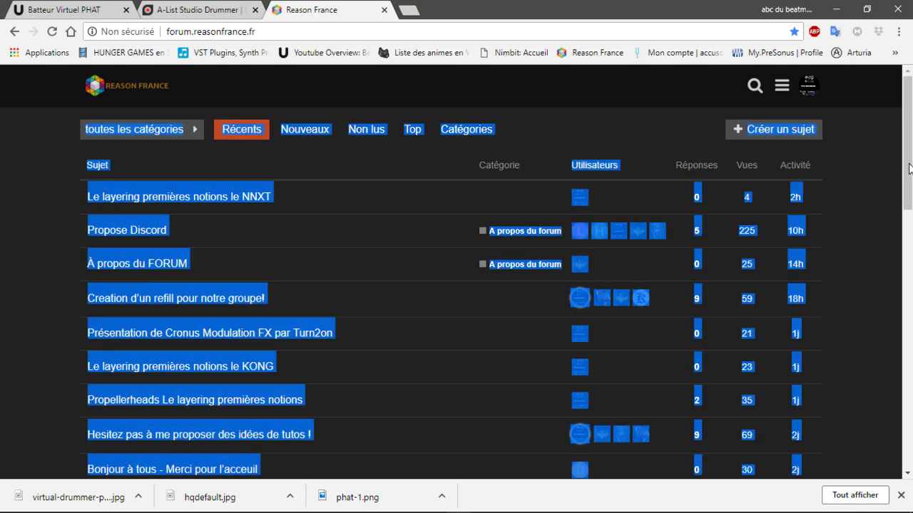
pyautogui.click(848, 176)
pyautogui.moveTo(906, 135); pyautogui.dragTo(907, 357)
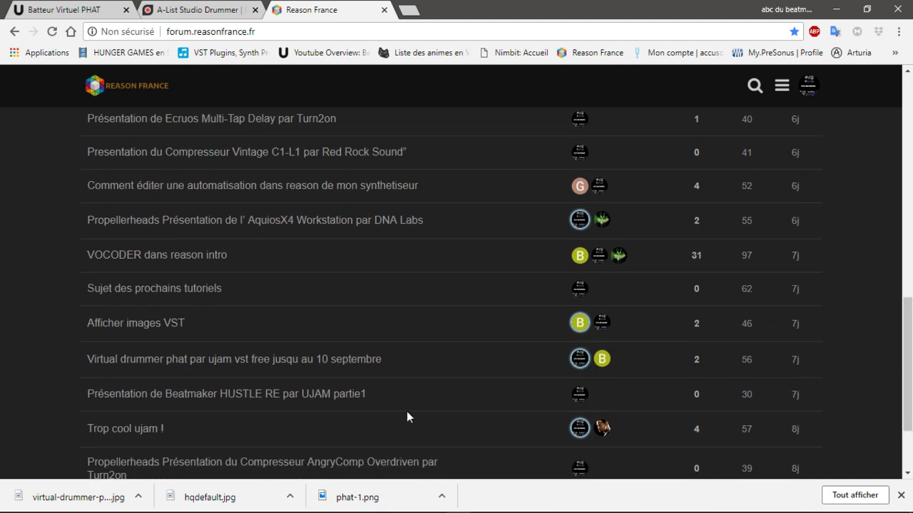
pyautogui.click(329, 360)
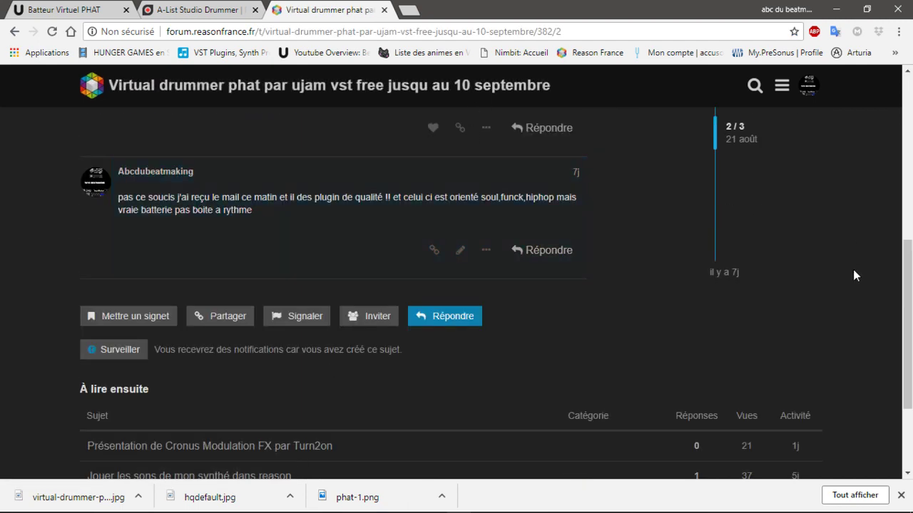
# Open the Bedroom Producers Blog article linked in the topic's first post and find its PHAT download information
pyautogui.moveTo(904, 306); pyautogui.dragTo(876, 204)
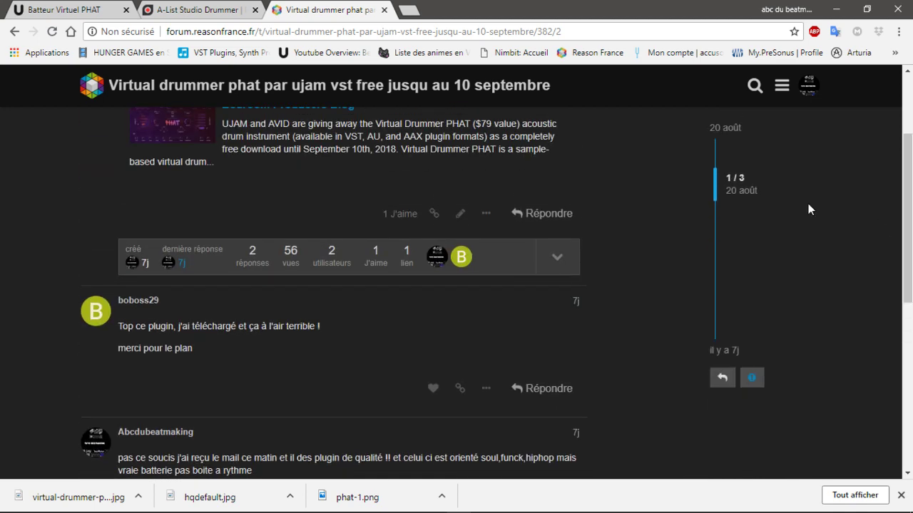
pyautogui.click(307, 107)
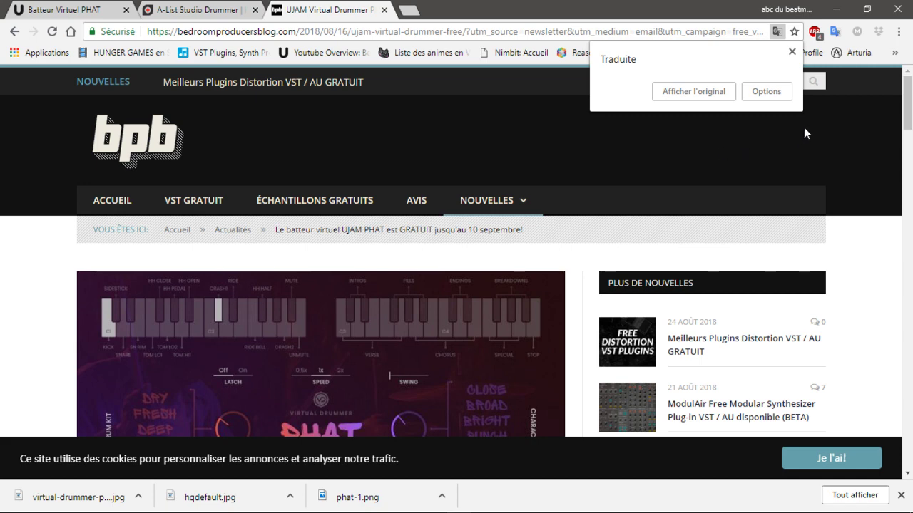
pyautogui.moveTo(908, 115); pyautogui.dragTo(908, 135)
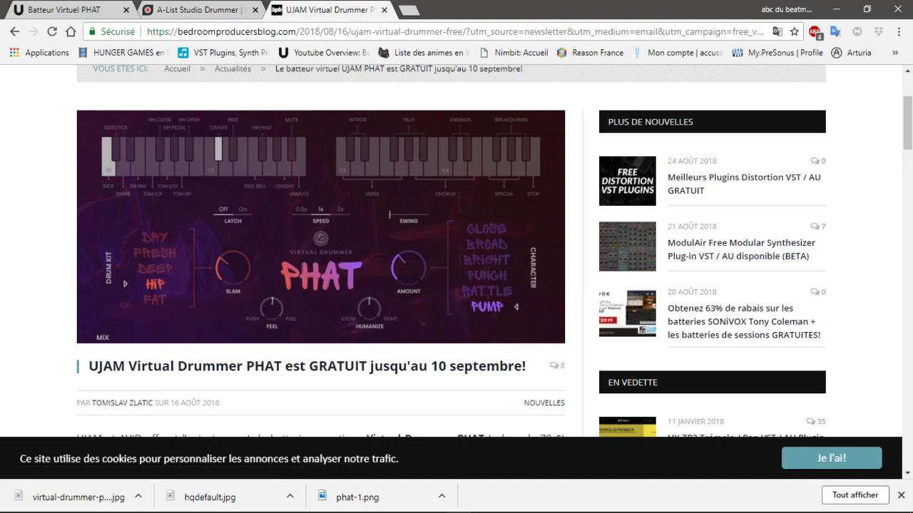
pyautogui.moveTo(906, 135); pyautogui.dragTo(906, 244)
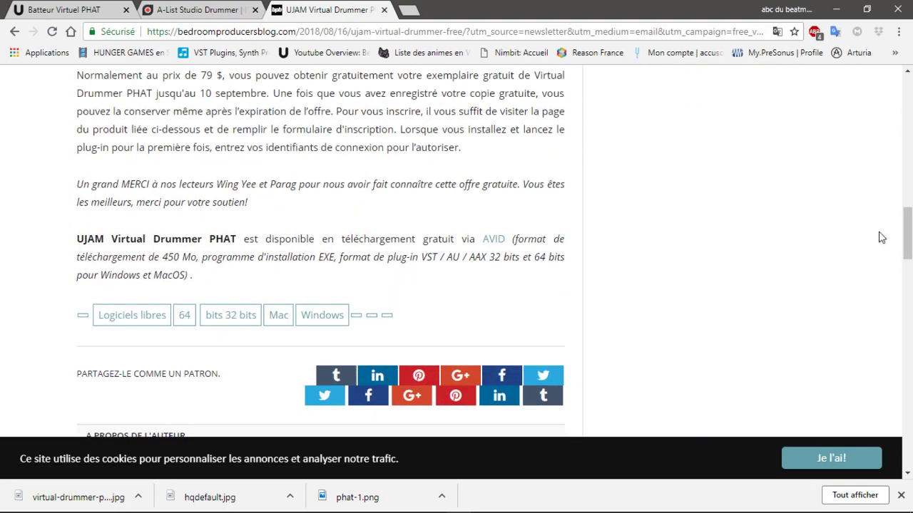
# Open the article's AVID link, dismiss the cookie notice, and locate the free Virtual Drummer PHAT download offer
pyautogui.click(492, 242)
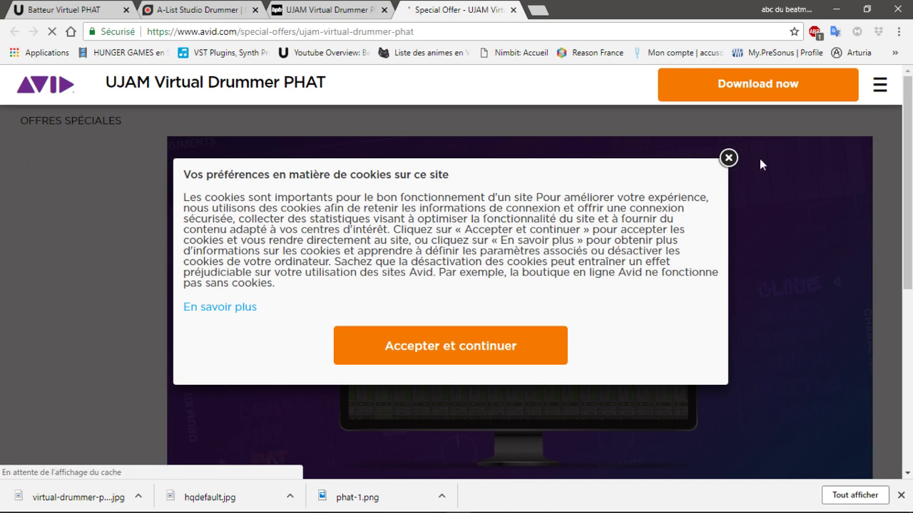
pyautogui.click(728, 158)
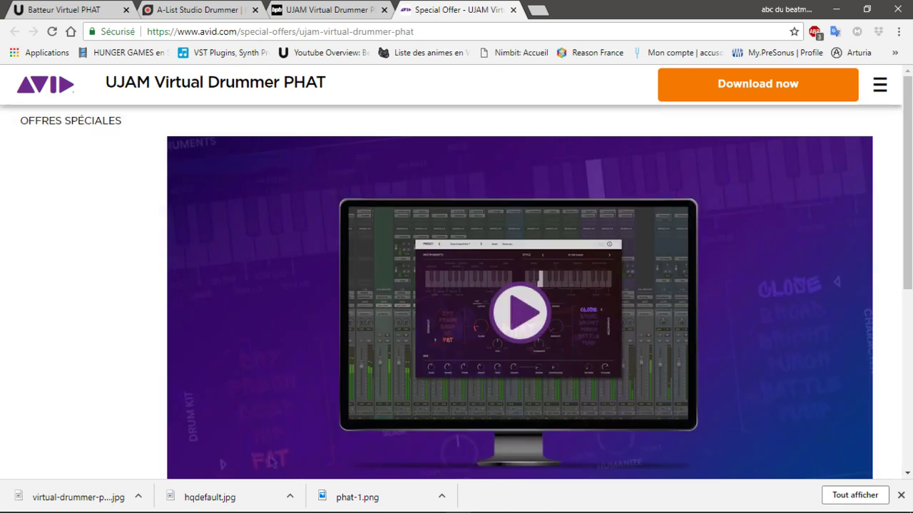
pyautogui.moveTo(909, 136); pyautogui.dragTo(909, 291)
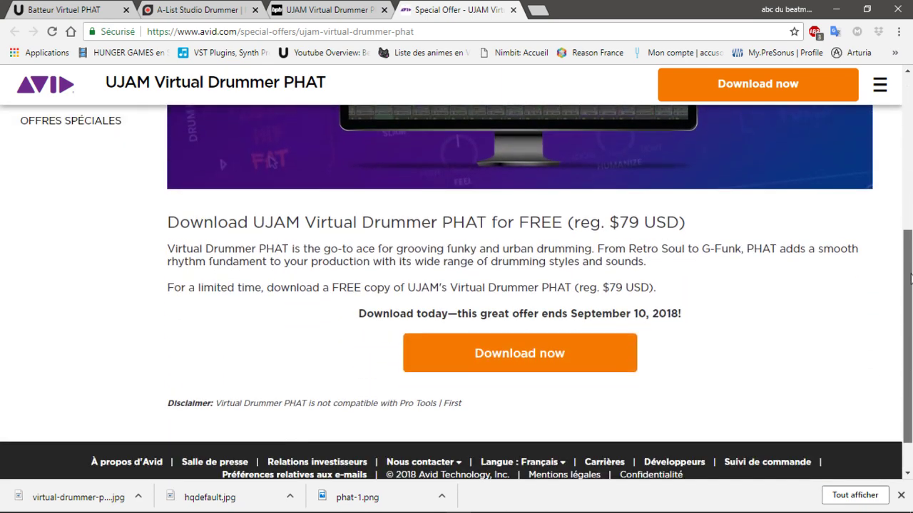